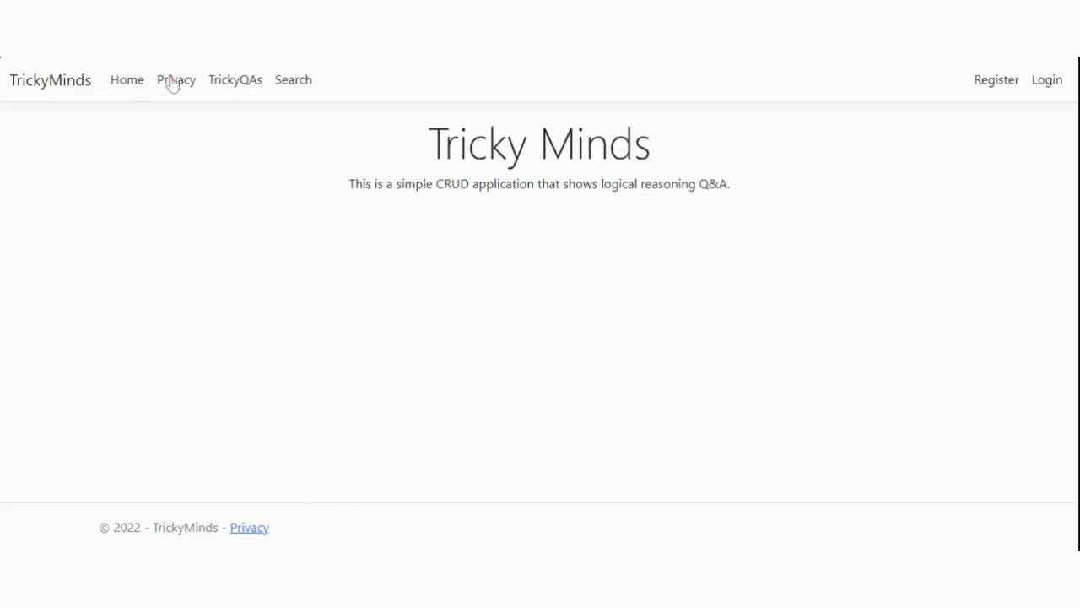
# - Visit the Privacy policy page and then the TrickyQAs question list
pyautogui.click(172, 82)
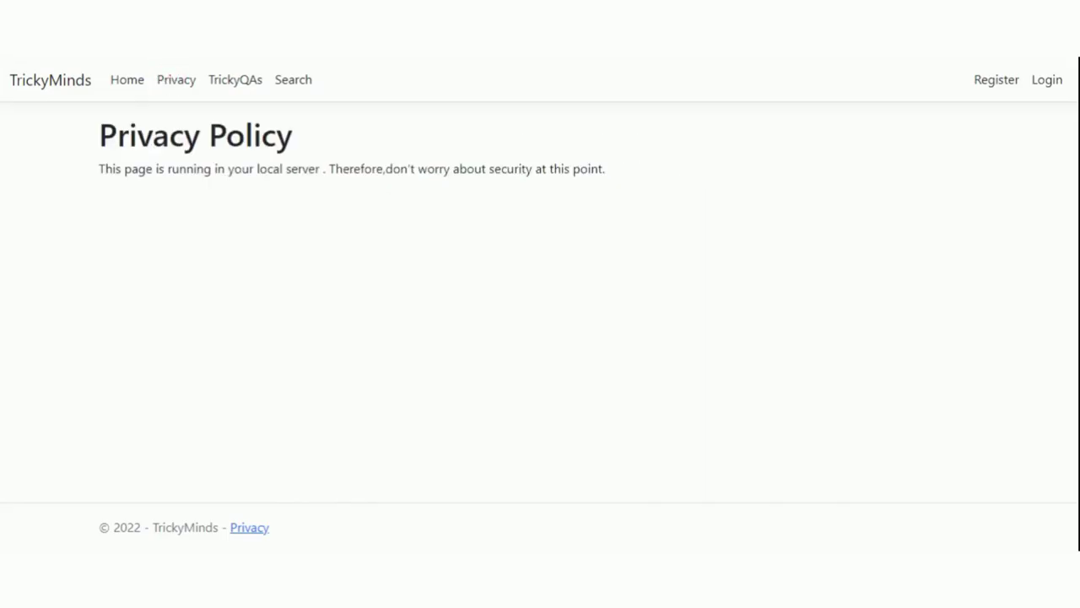
pyautogui.click(220, 84)
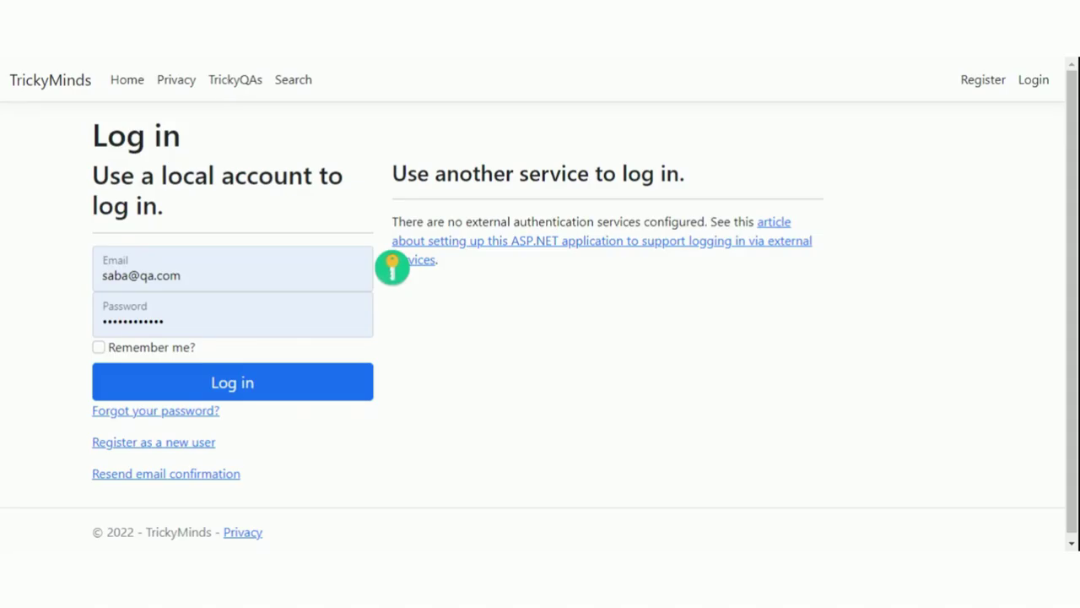
# - Request the search page and a question delete, both redirecting to Log in, then go to Register
pyautogui.click(287, 88)
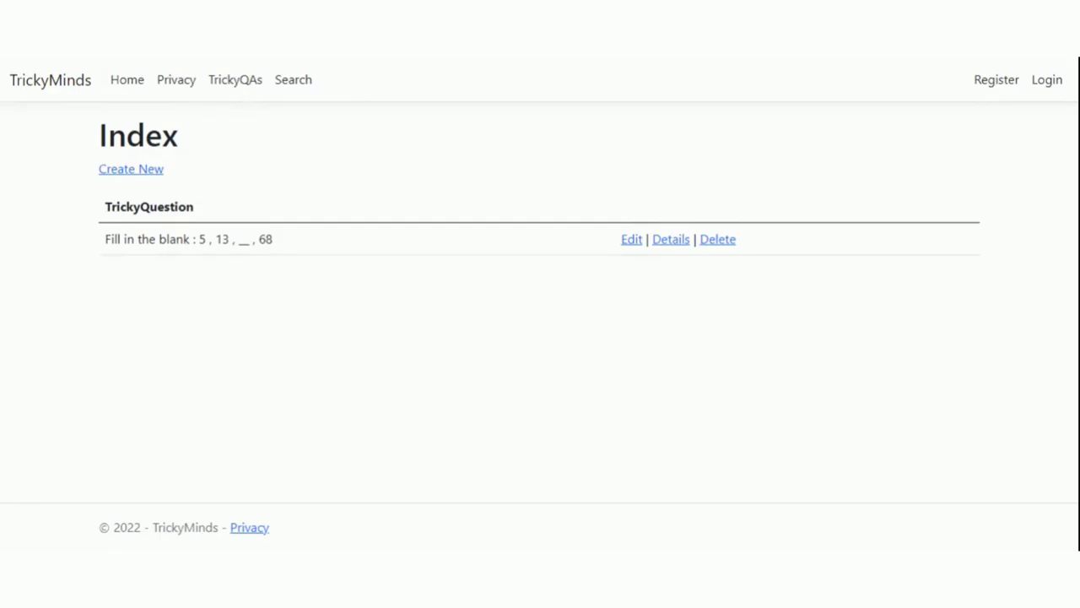
pyautogui.click(713, 243)
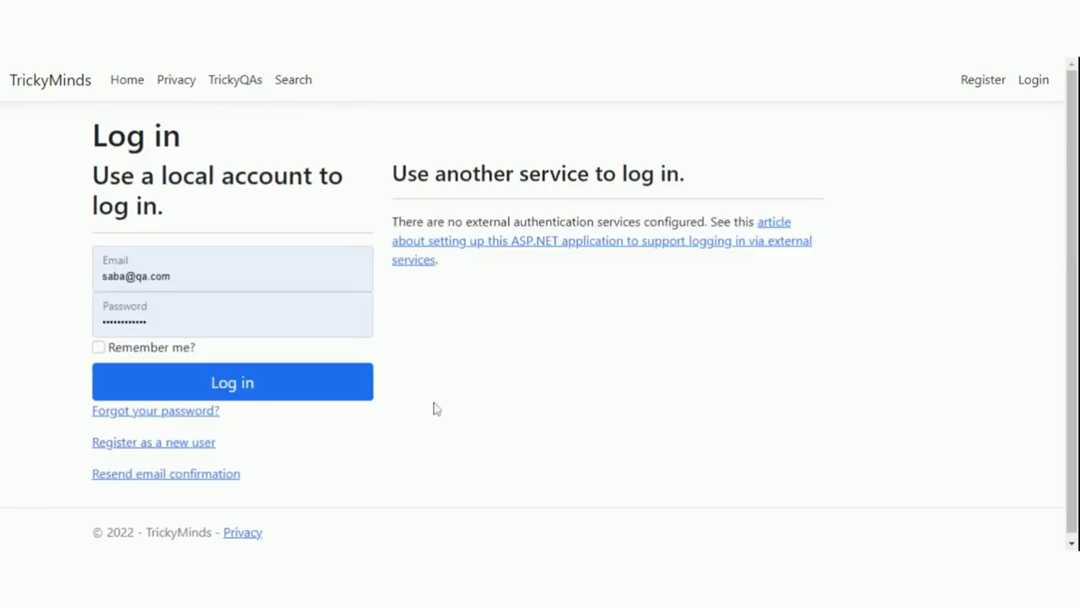
pyautogui.click(978, 78)
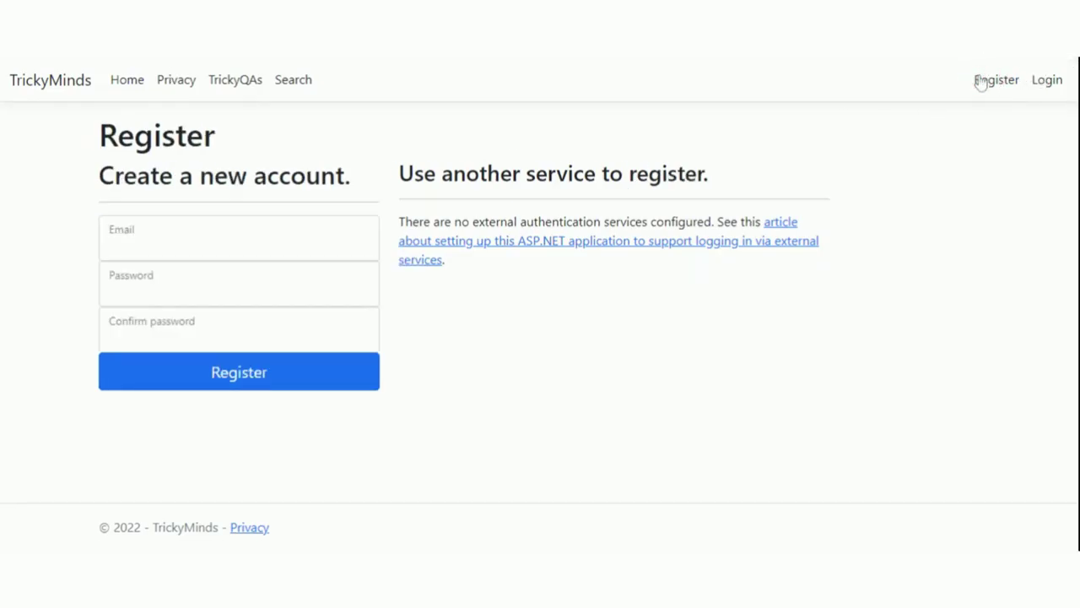
# - Fill the email and password from the browser's saved sign-in details and log in
pyautogui.click(174, 234)
pyautogui.click(165, 295)
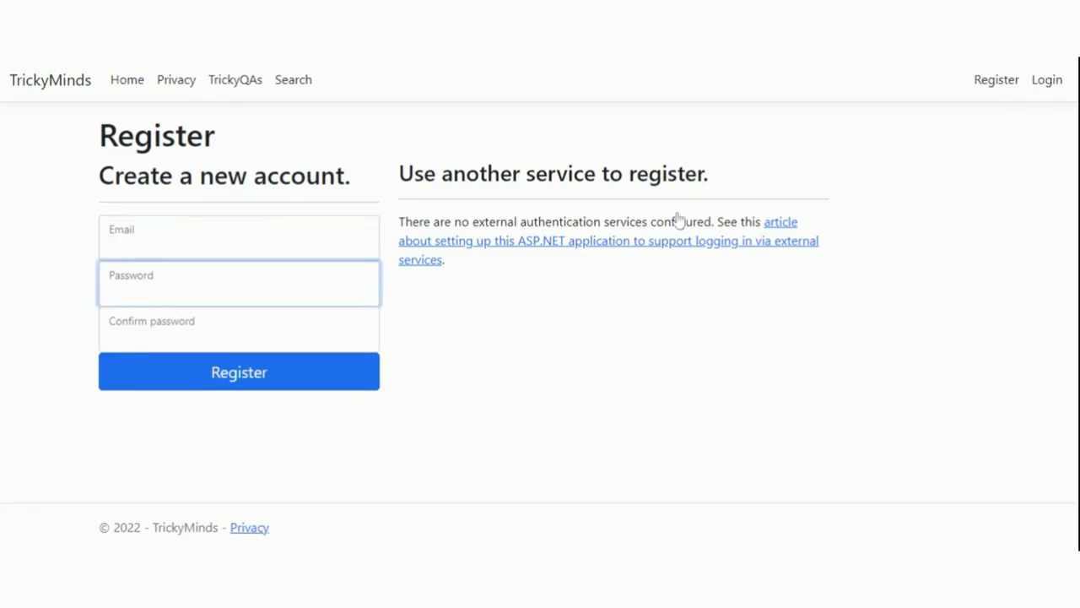
pyautogui.click(278, 315)
pyautogui.click(555, 359)
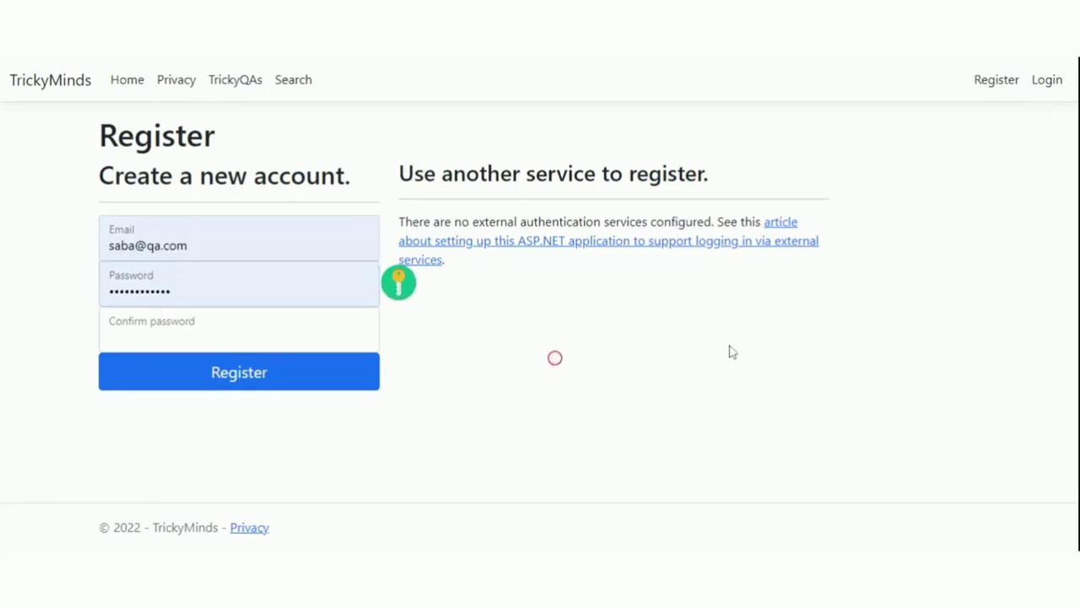
pyautogui.click(1046, 81)
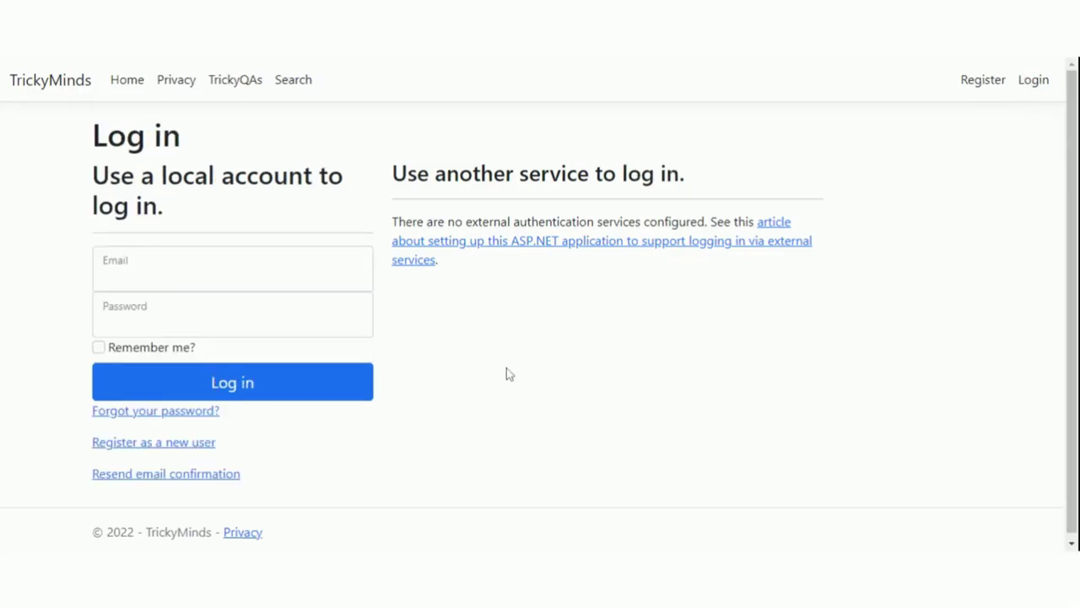
pyautogui.click(177, 380)
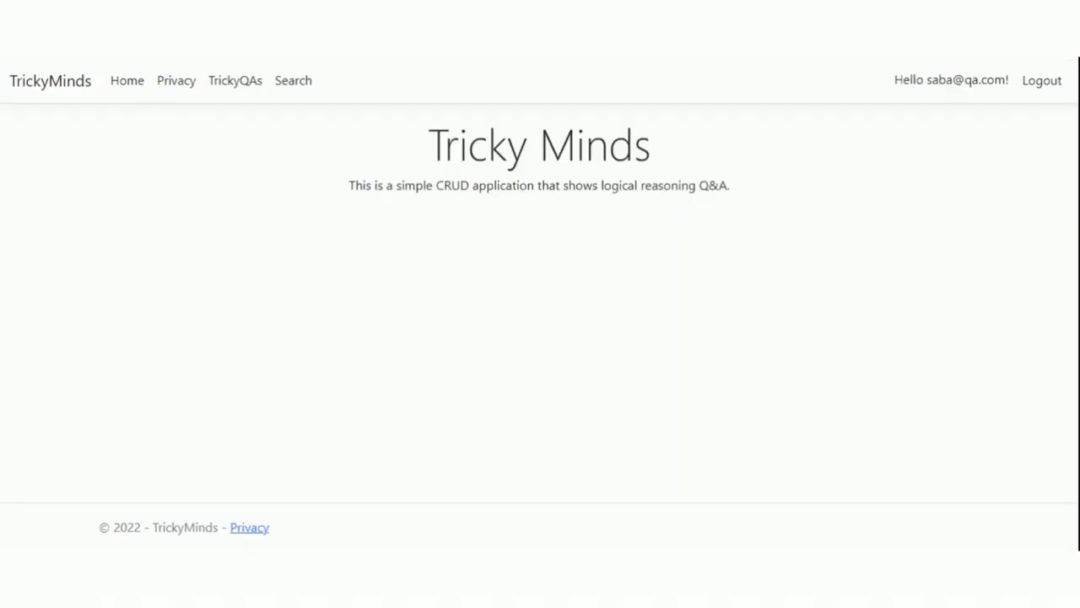
# - Search questions for 'blank' and open the matching Fill in the blank question for editing
pyautogui.click(293, 81)
pyautogui.click(199, 200)
pyautogui.write('bl')
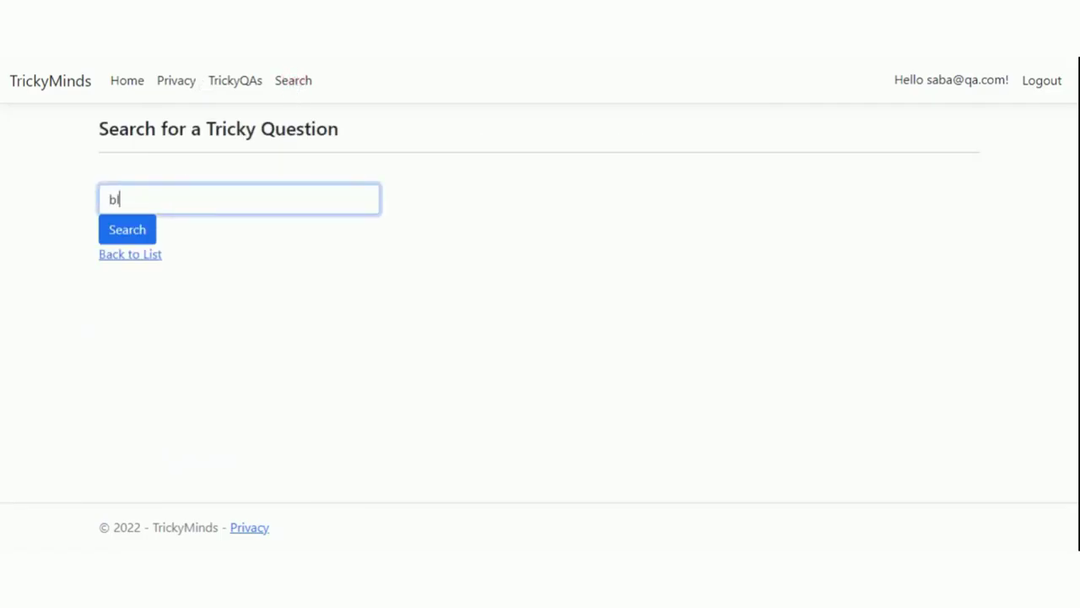
pyautogui.write('ank')
pyautogui.click(140, 234)
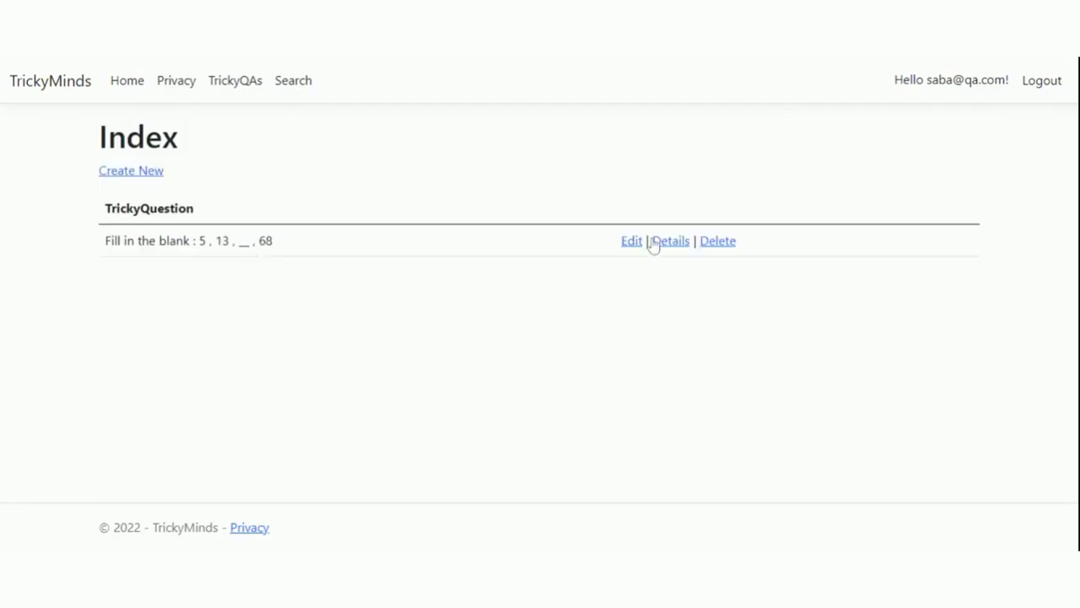
pyautogui.click(631, 246)
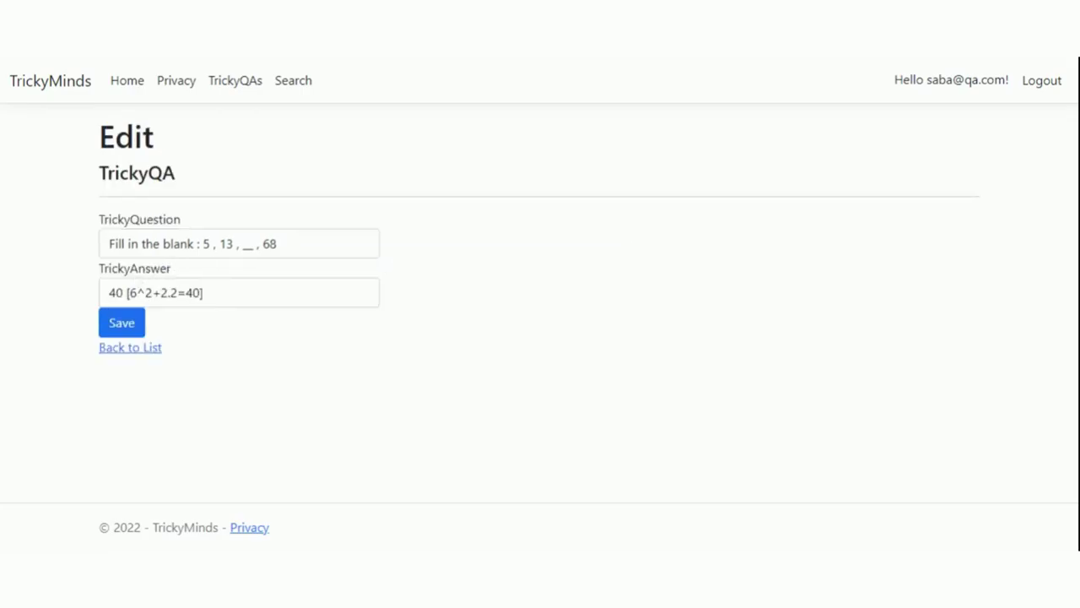
# - Reword the question to 'What comes next in the series ? Series : 5 , 13 , __ , 68'
pyautogui.click(277, 243)
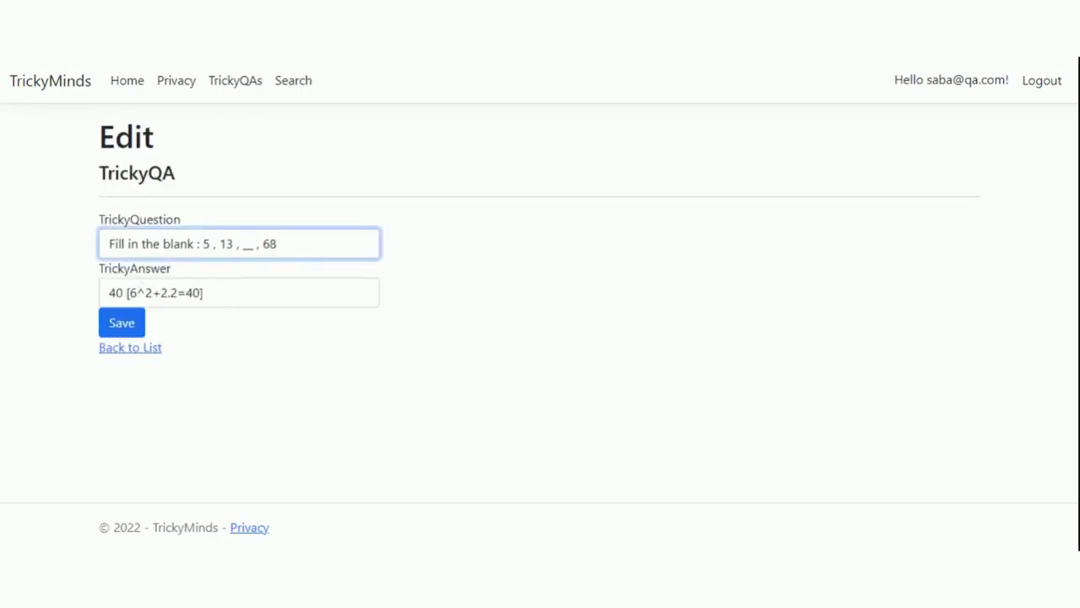
pyautogui.click(195, 243)
pyautogui.write('with the correct option')
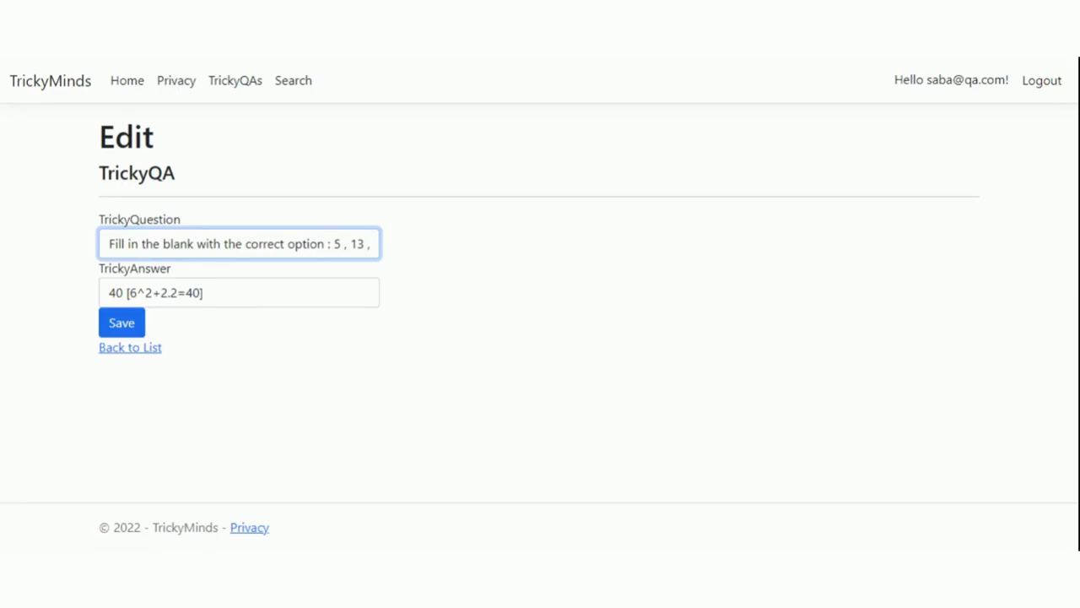
pyautogui.click(109, 243)
pyautogui.hotkey('shift', 'ctrl', 'Right')
pyautogui.hotkey('shift', 'ctrl', 'Right')
pyautogui.hotkey('shift', 'ctrl', 'Right')
pyautogui.hotkey('shift', 'ctrl', 'Right')
pyautogui.hotkey('shift', 'ctrl', 'Right')
pyautogui.hotkey('shift', 'ctrl', 'Right')
pyautogui.hotkey('shift', 'ctrl', 'Right')
pyautogui.hotkey('shift', 'ctrl', 'Right')
pyautogui.hotkey('shift', 'Right')
pyautogui.write('What com')
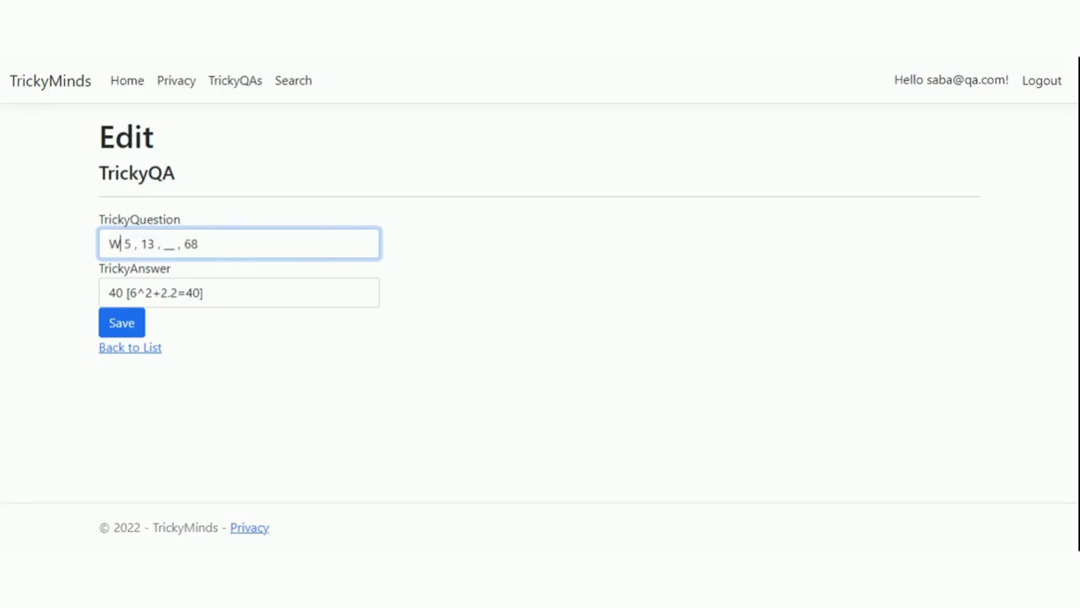
pyautogui.write('es n')
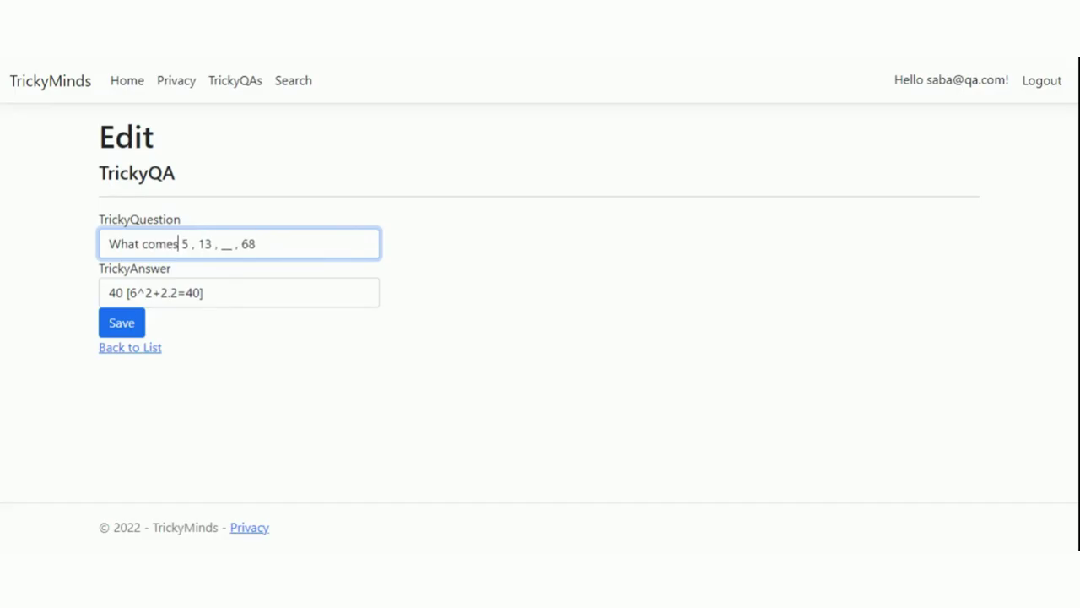
pyautogui.write('ext')
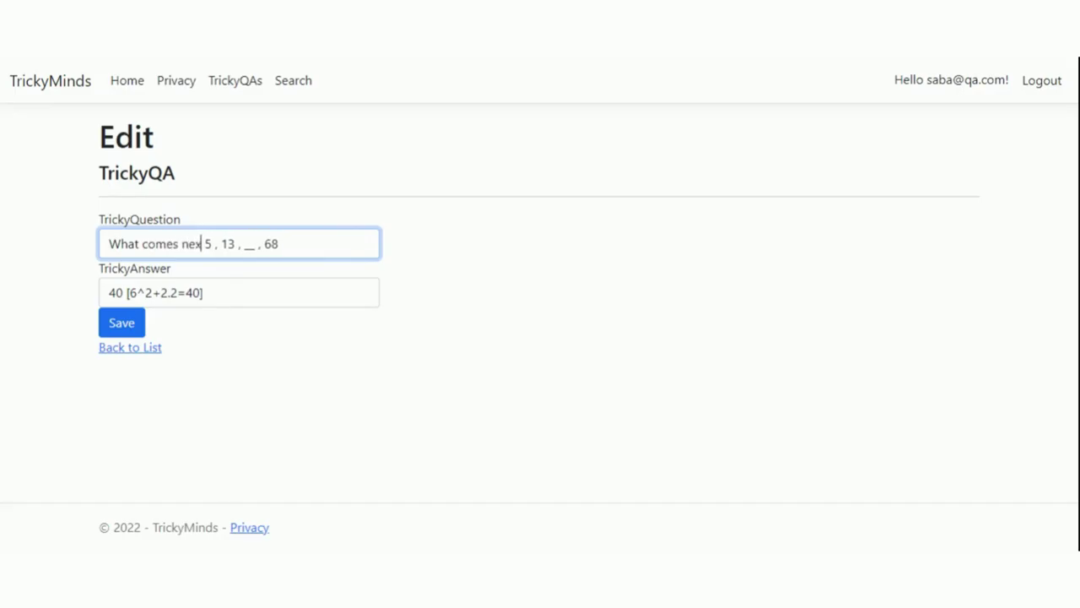
pyautogui.write(' in the ')
pyautogui.write('series ')
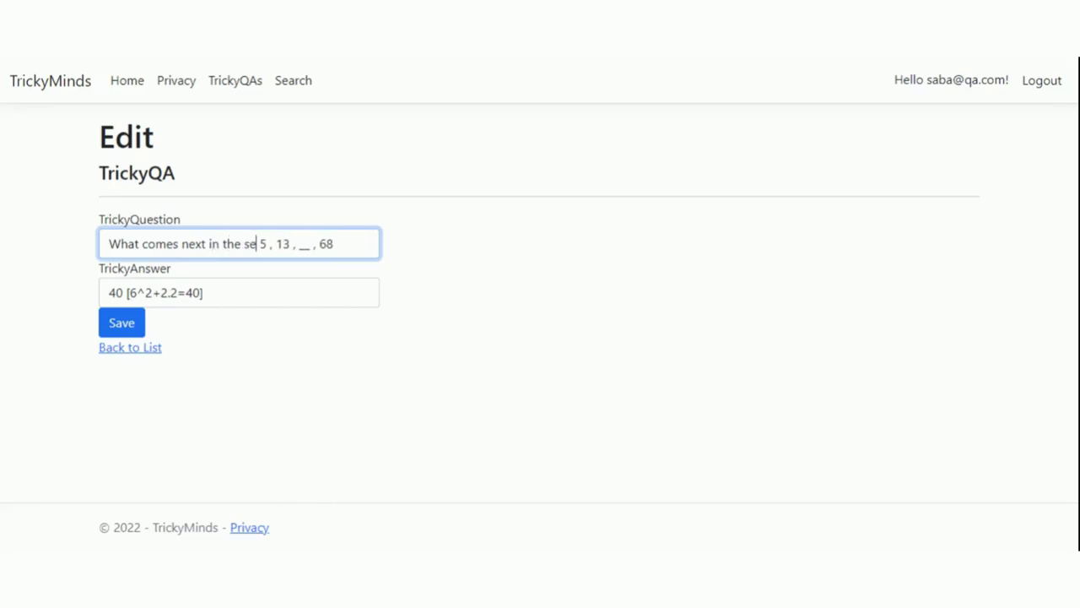
pyautogui.write('?')
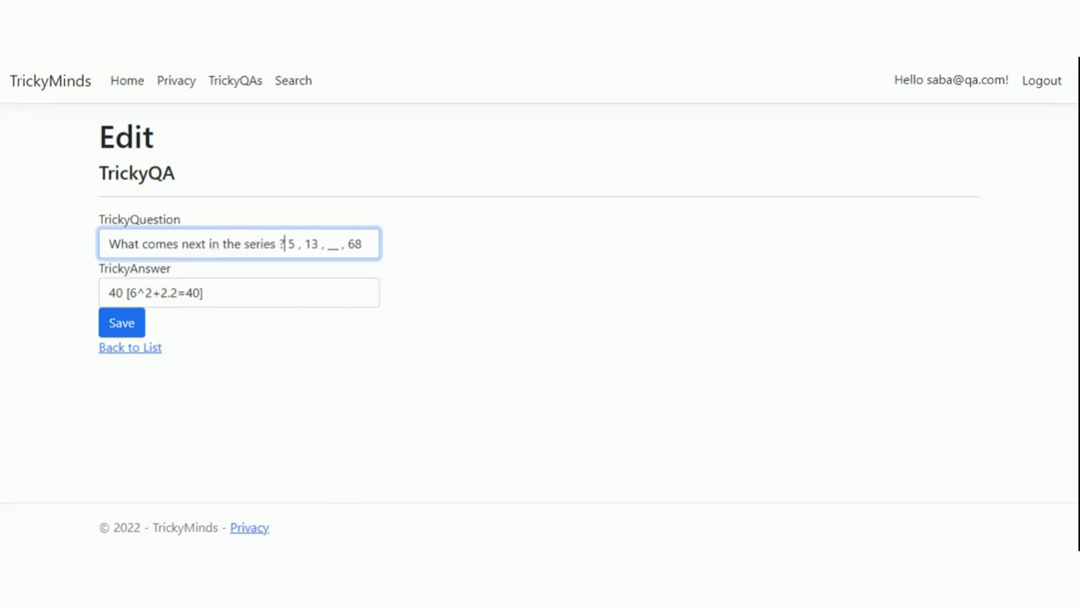
pyautogui.press('BackSpace')
pyautogui.write('?')
pyautogui.write(' 5')
pyautogui.write('eries')
pyautogui.write(' :')
# - Append 'Options : 10,40,25,8' to the question and save it
pyautogui.press('End')
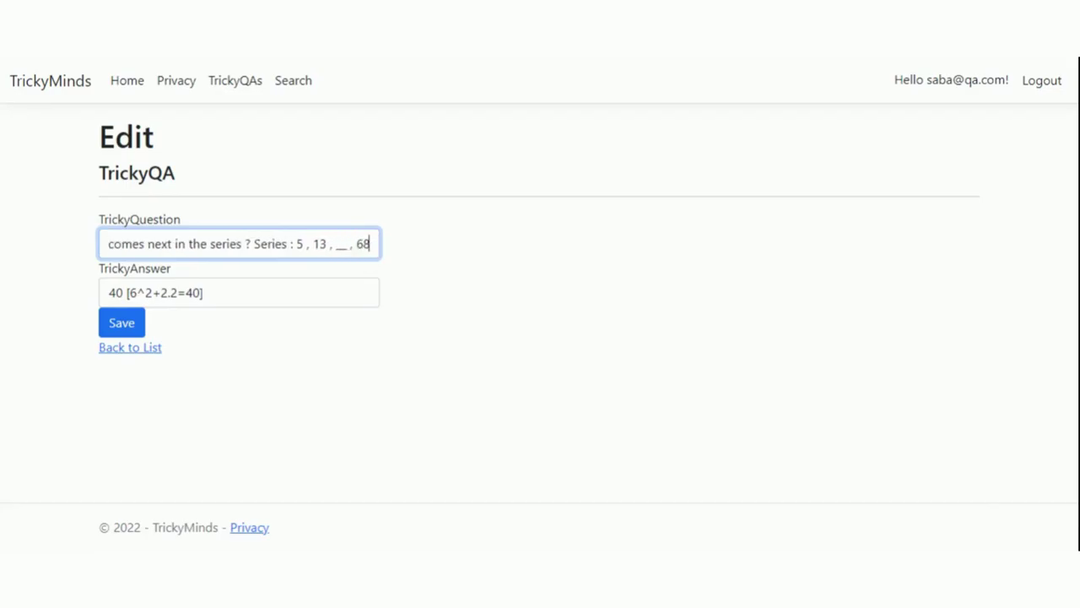
pyautogui.write('Opt')
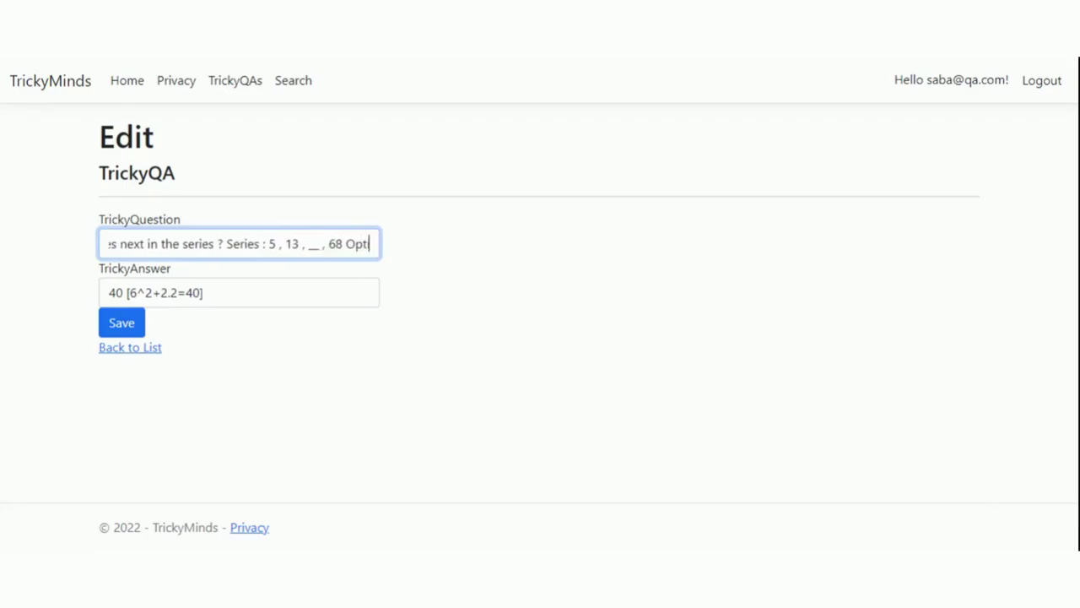
pyautogui.write('ions :')
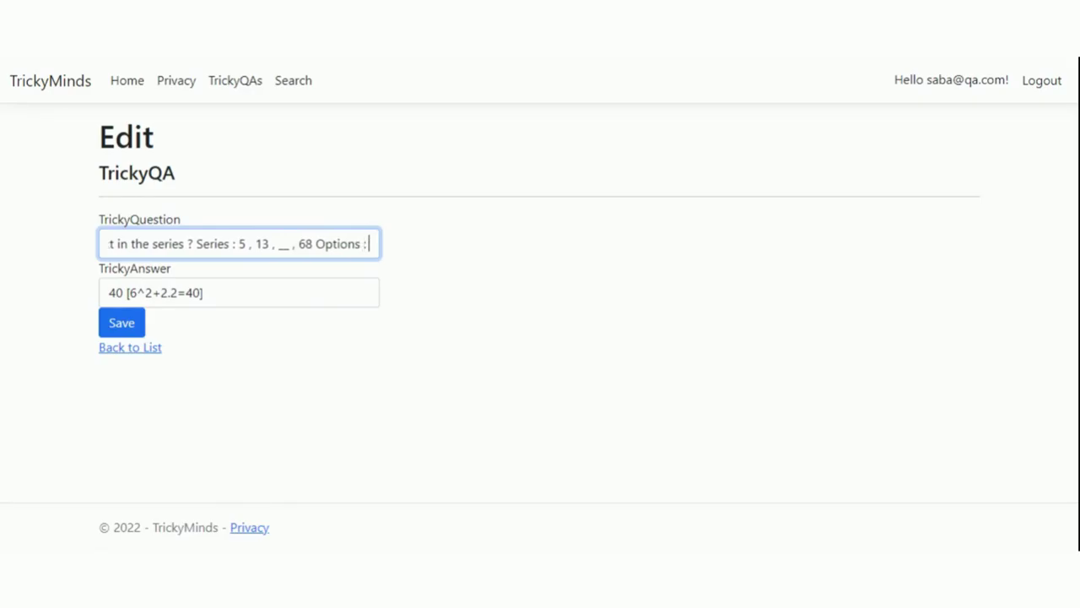
pyautogui.write(' 1')
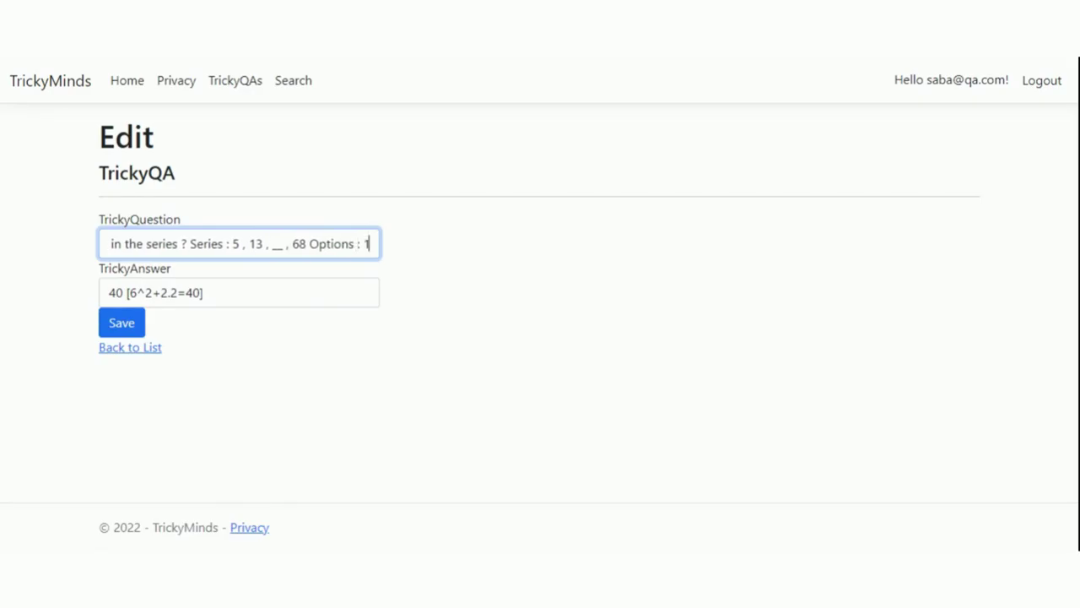
pyautogui.write('0,4')
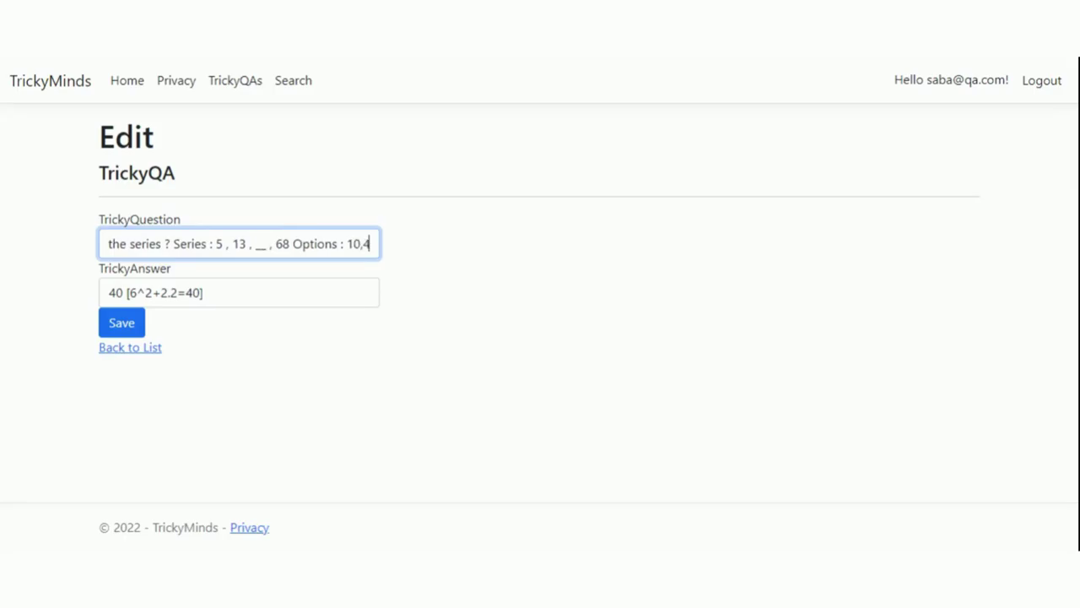
pyautogui.write('0,')
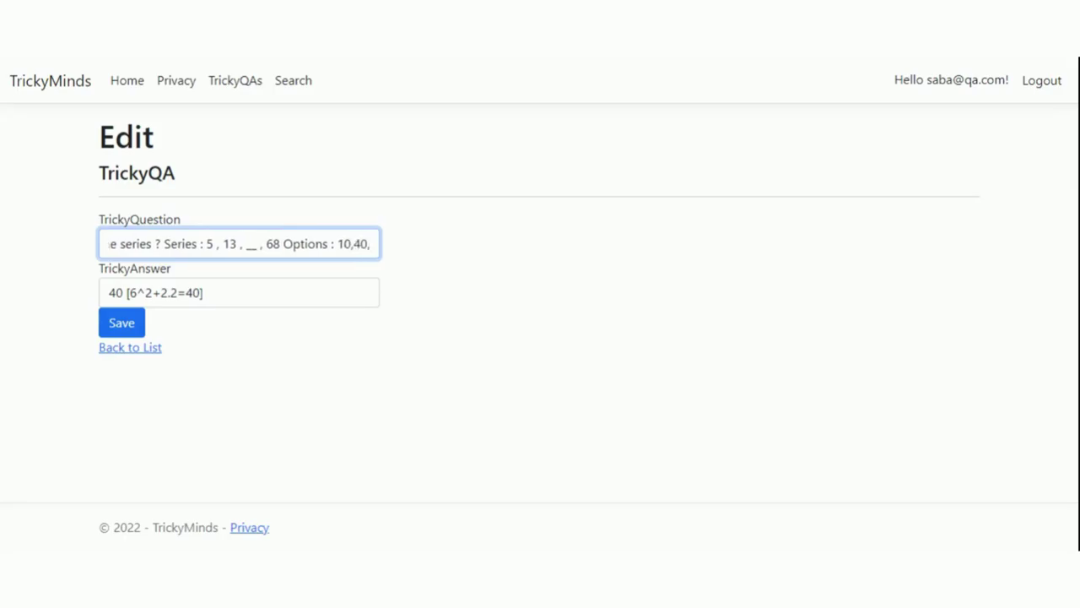
pyautogui.write(',25')
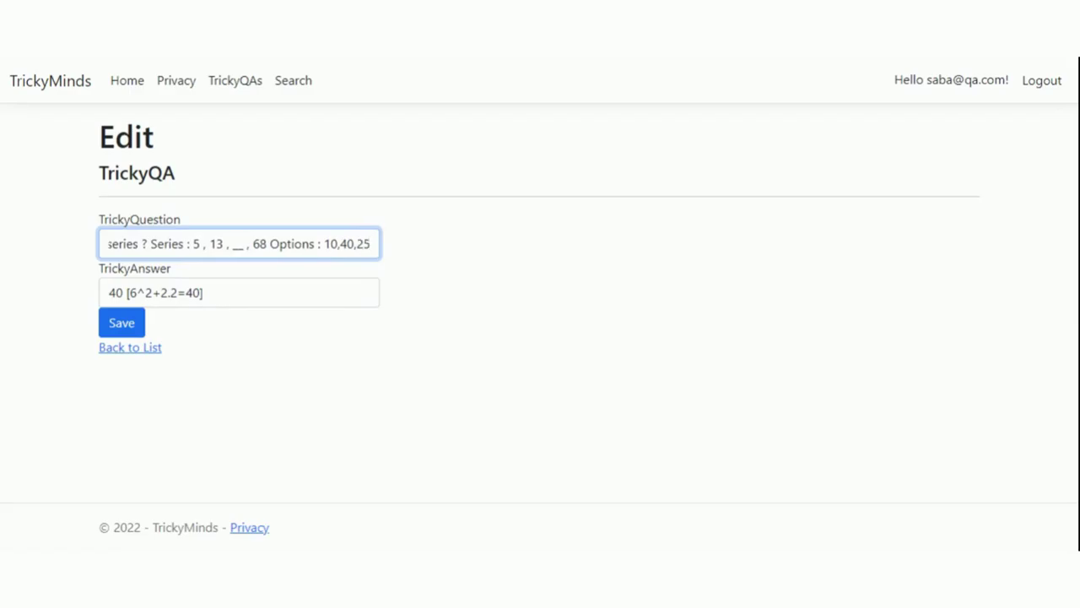
pyautogui.write(',')
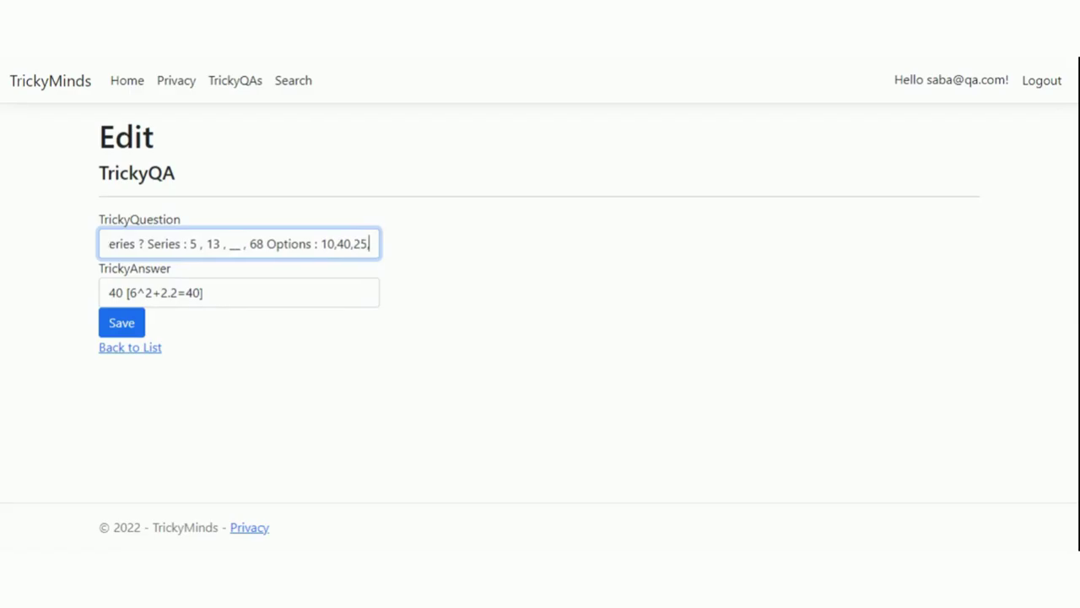
pyautogui.write('8')
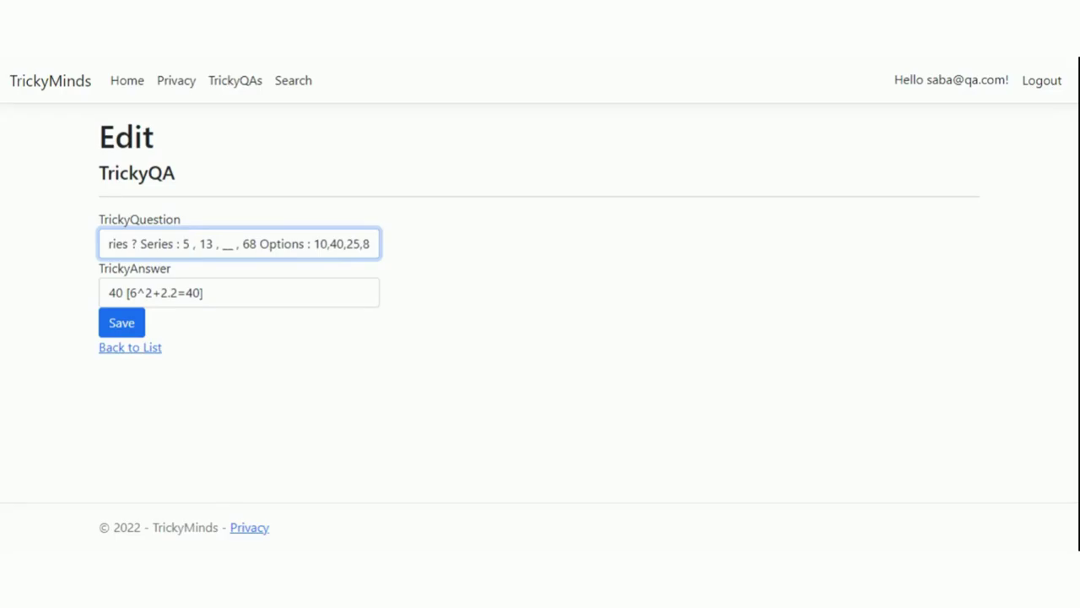
pyautogui.click(111, 327)
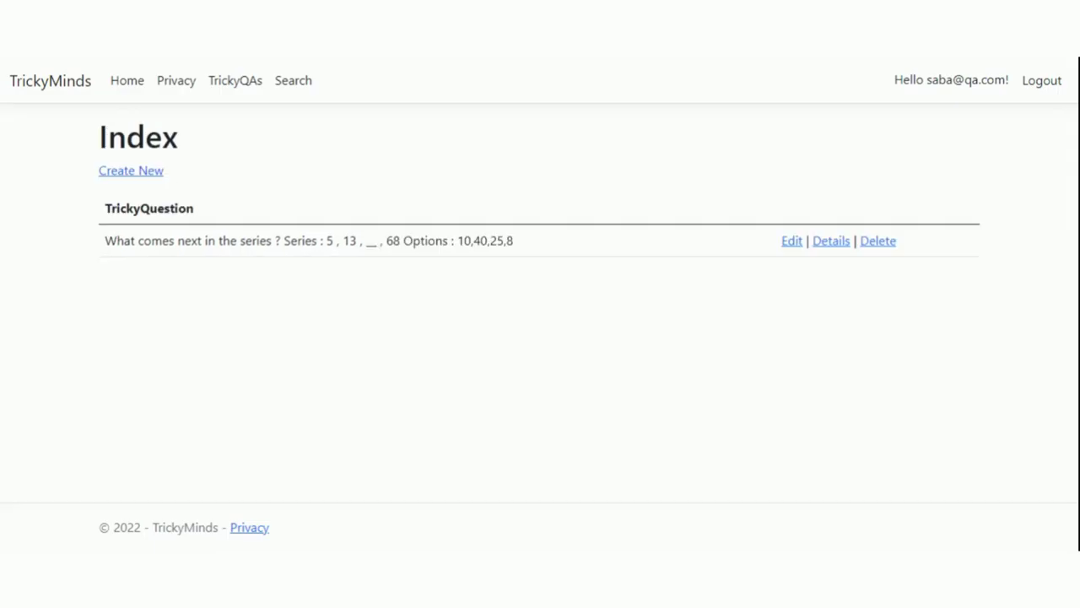
# - Reword the question to 'What comes next in the series of 5 , 13 , __ , 68 ? Options : 10,40,25,8' and save
pyautogui.click(783, 248)
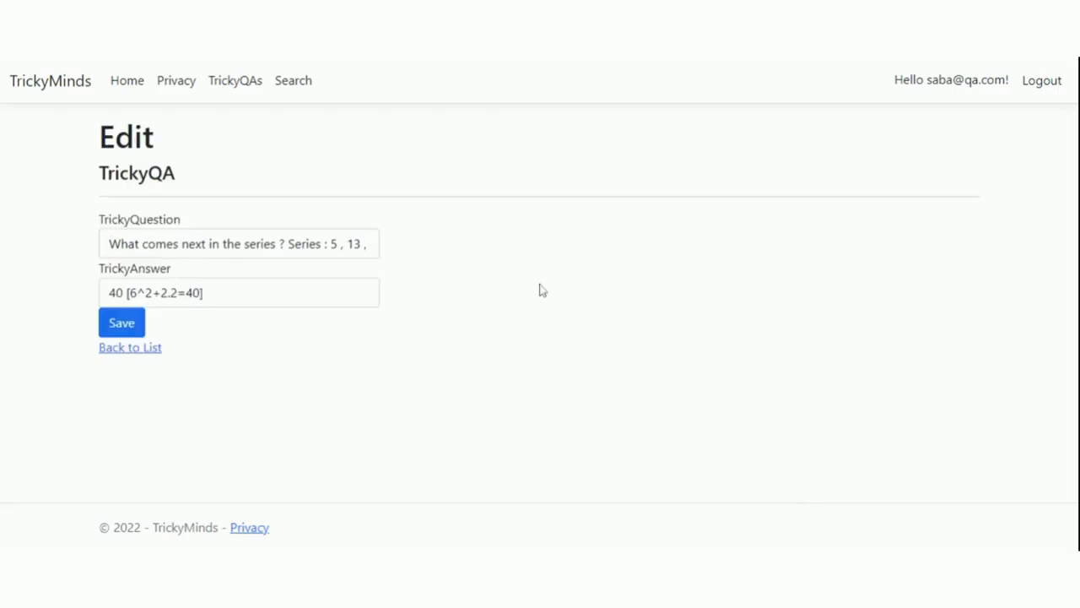
pyautogui.moveTo(278, 244); pyautogui.dragTo(326, 244)
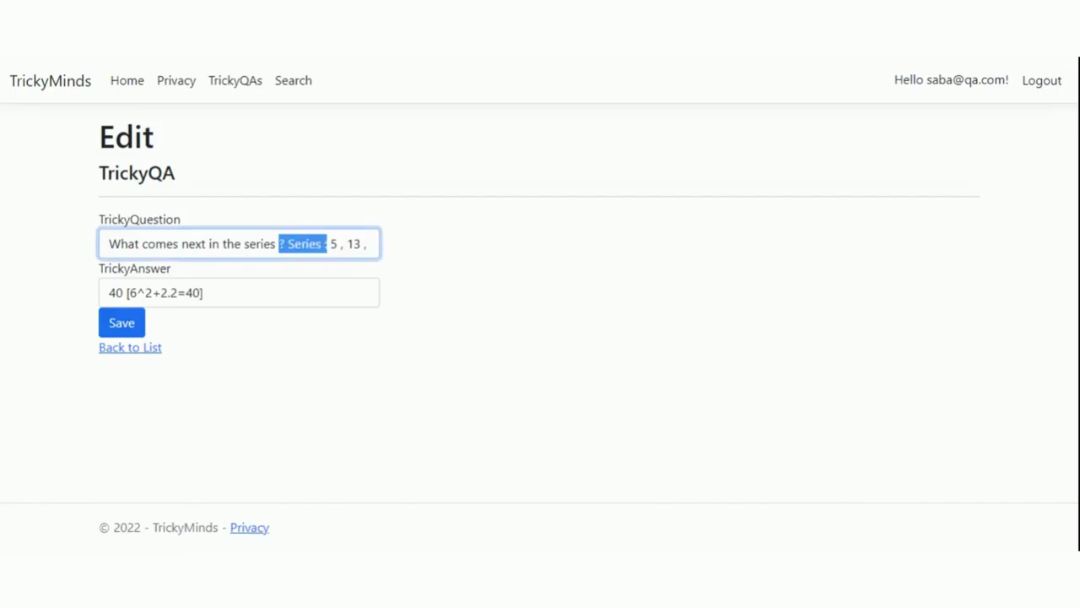
pyautogui.write('of')
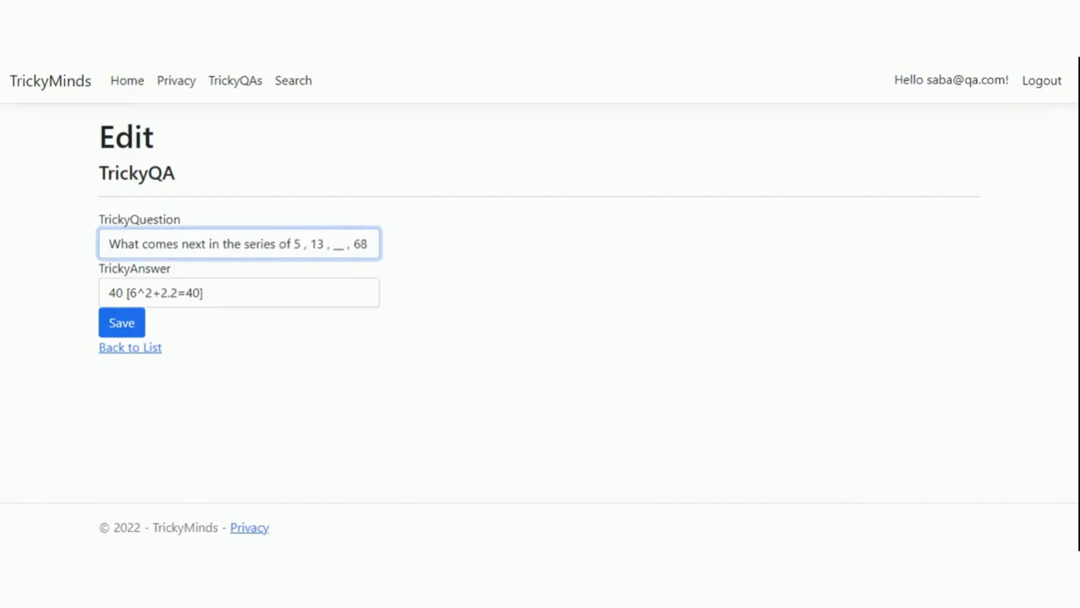
pyautogui.click(370, 243)
pyautogui.write('?p')
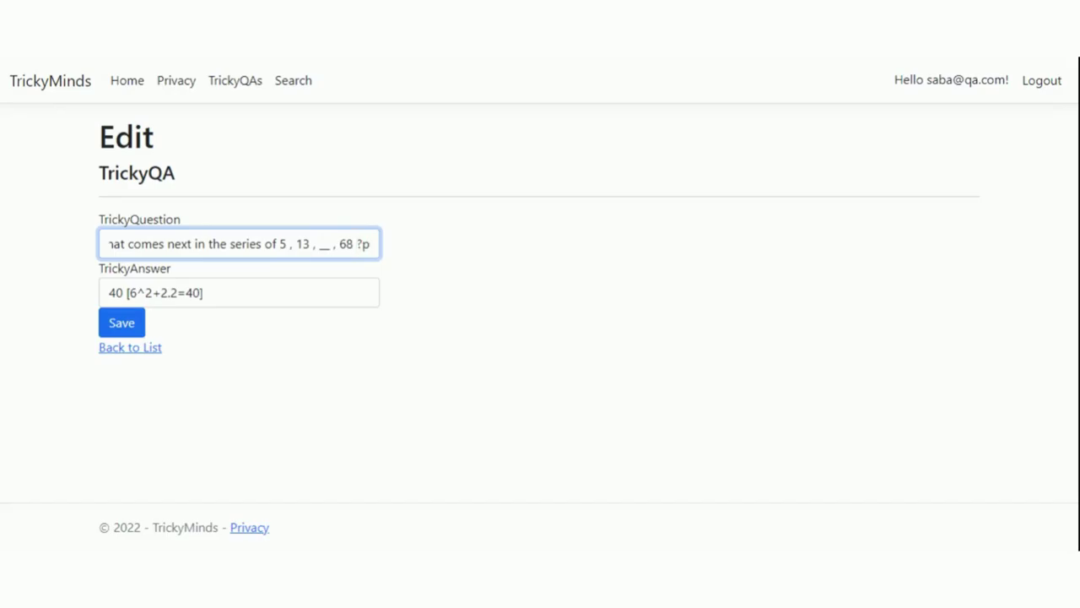
pyautogui.click(359, 243)
pyautogui.write('O')
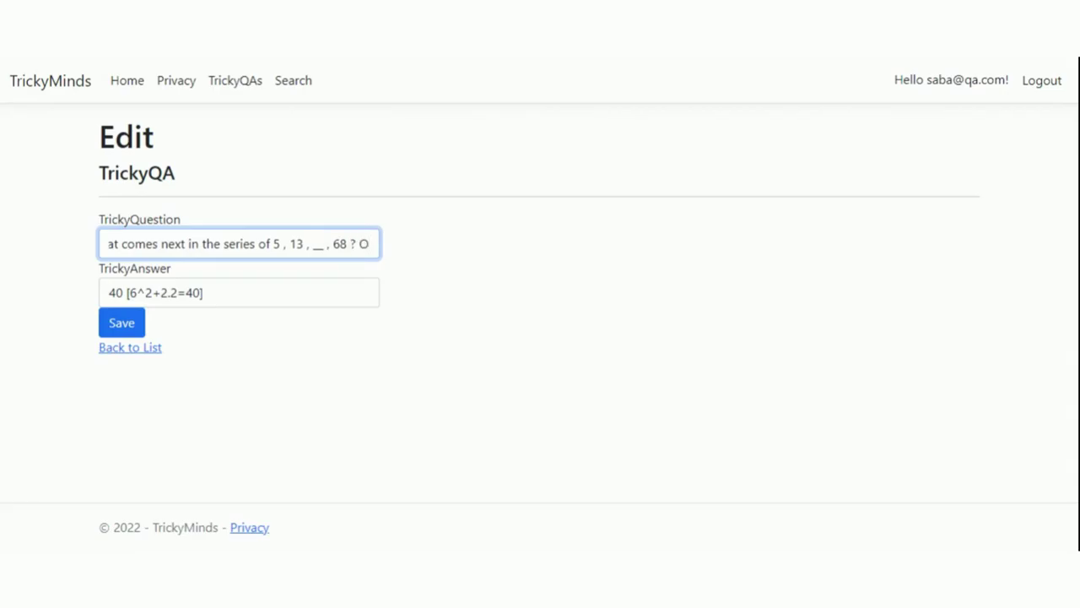
pyautogui.write('ptions : 10')
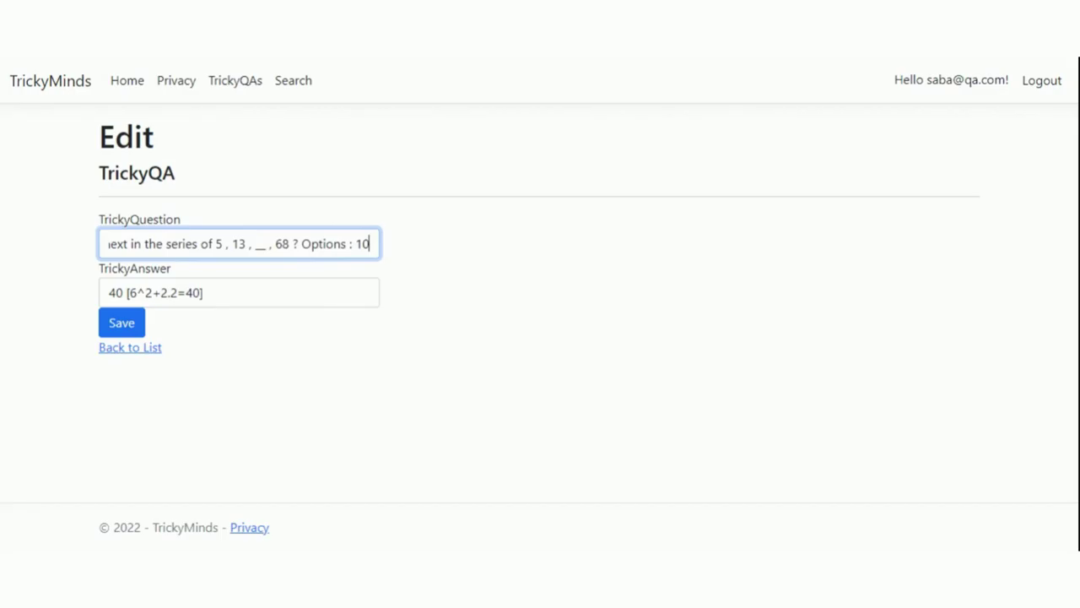
pyautogui.click(118, 323)
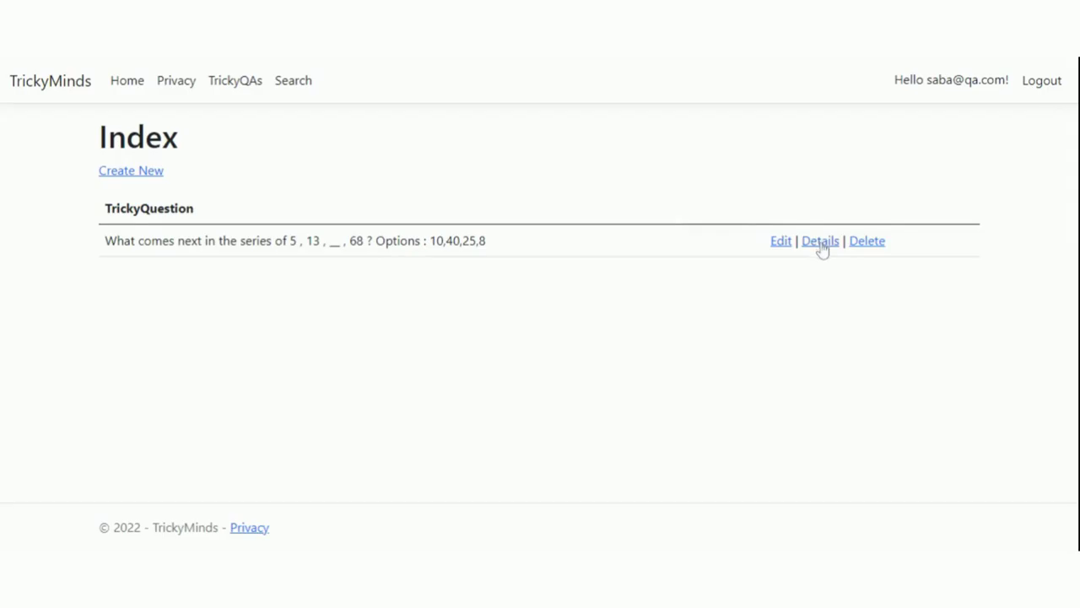
pyautogui.click(144, 172)
# - Create the question 'Guess the next letter in the series of G,L,Q,__? Options : A,J,V,Y' answered V
pyautogui.click(239, 243)
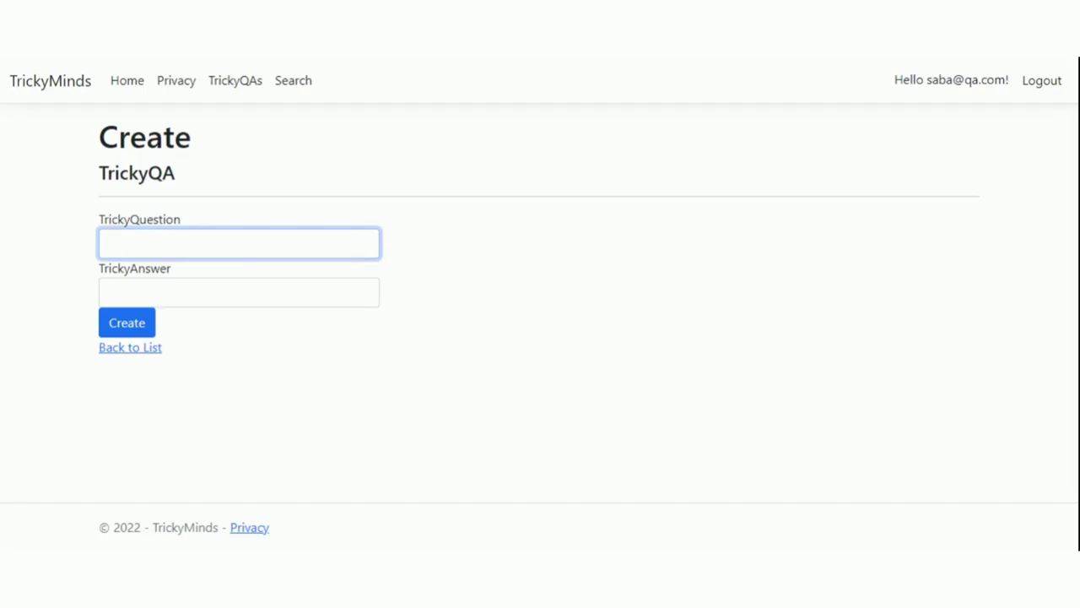
pyautogui.write('Guess the next let')
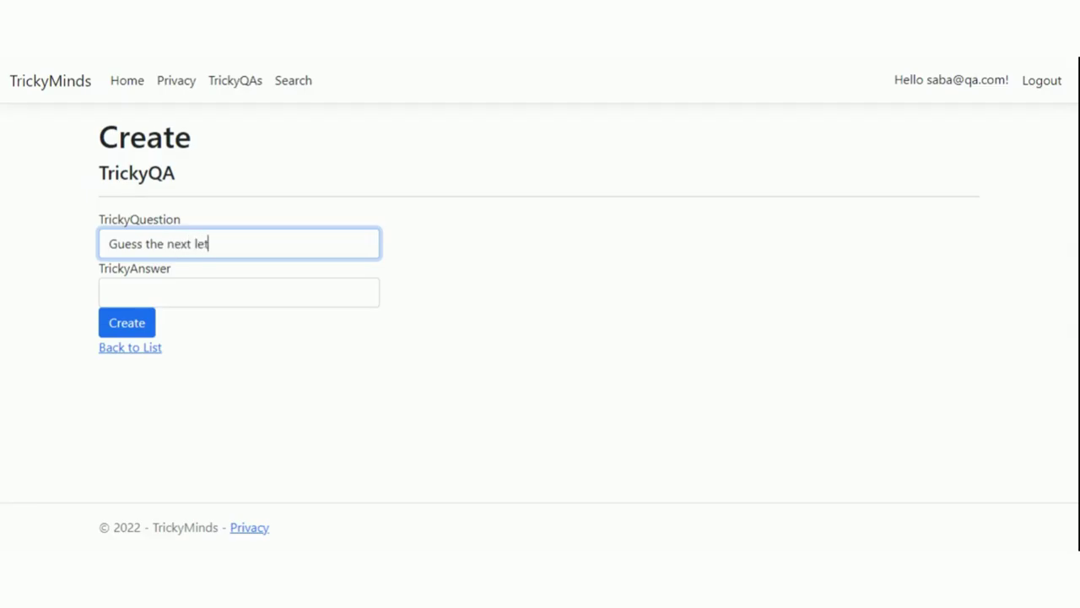
pyautogui.write('ter in the series')
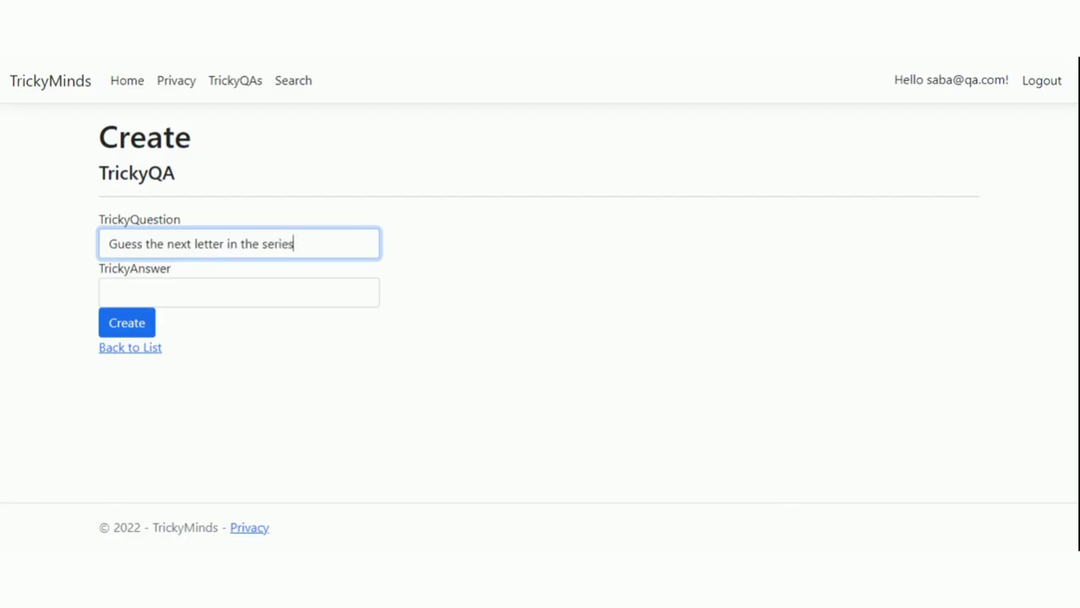
pyautogui.write(' of')
pyautogui.click(802, 112)
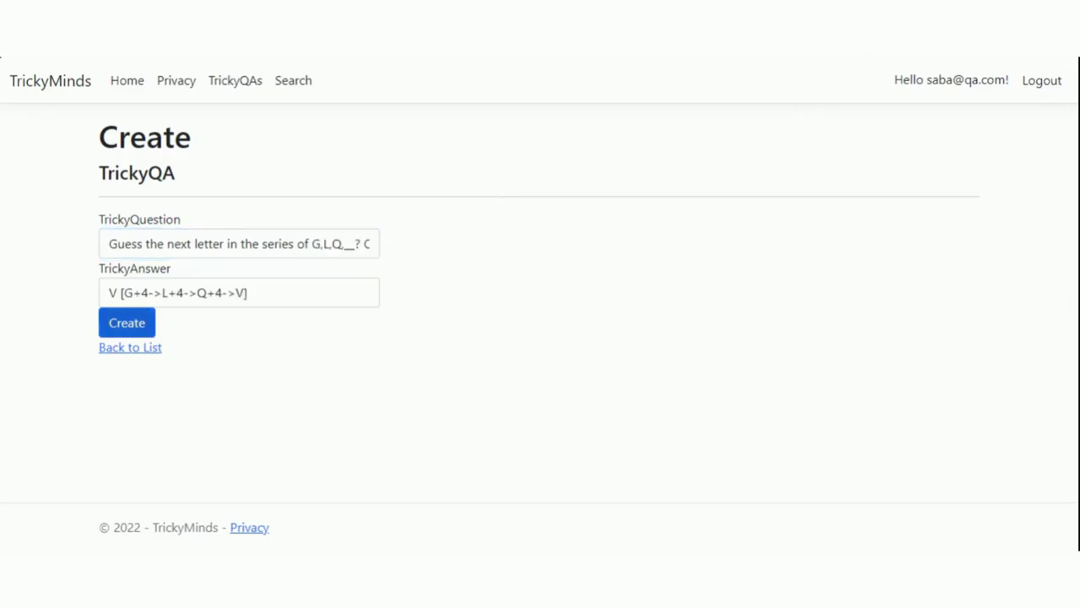
pyautogui.click(126, 328)
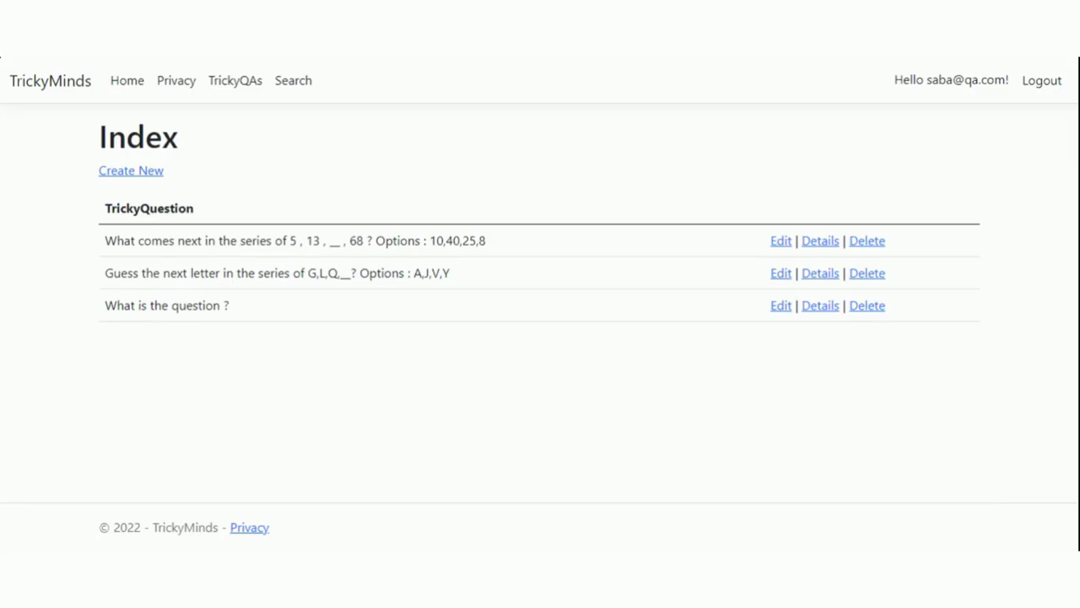
# - Delete the 'What is the question ?' test entry and confirm the deletion
pyautogui.click(855, 309)
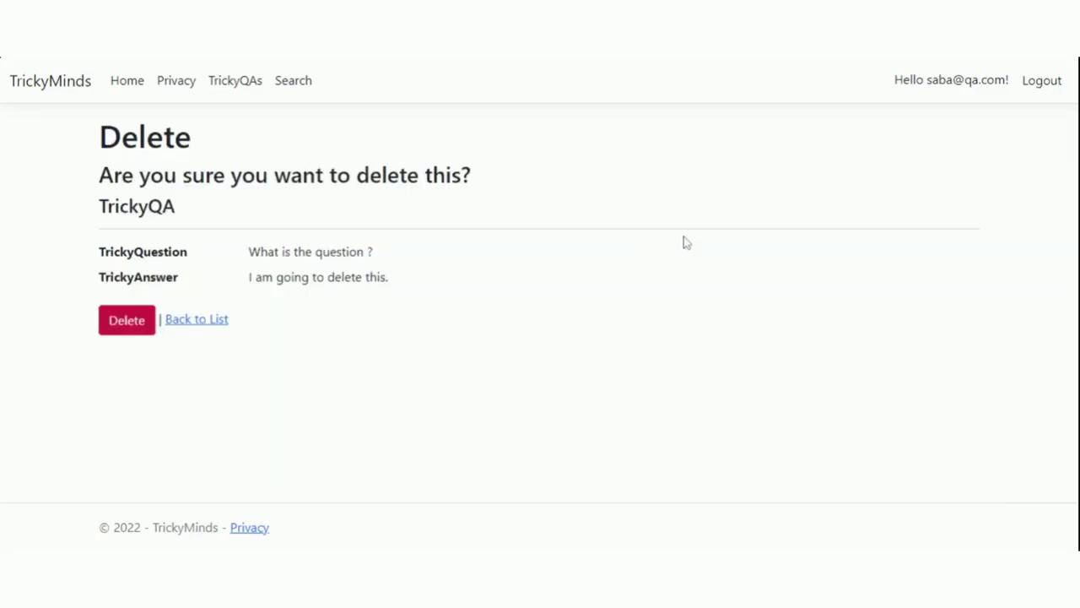
pyautogui.click(137, 330)
pyautogui.click(131, 329)
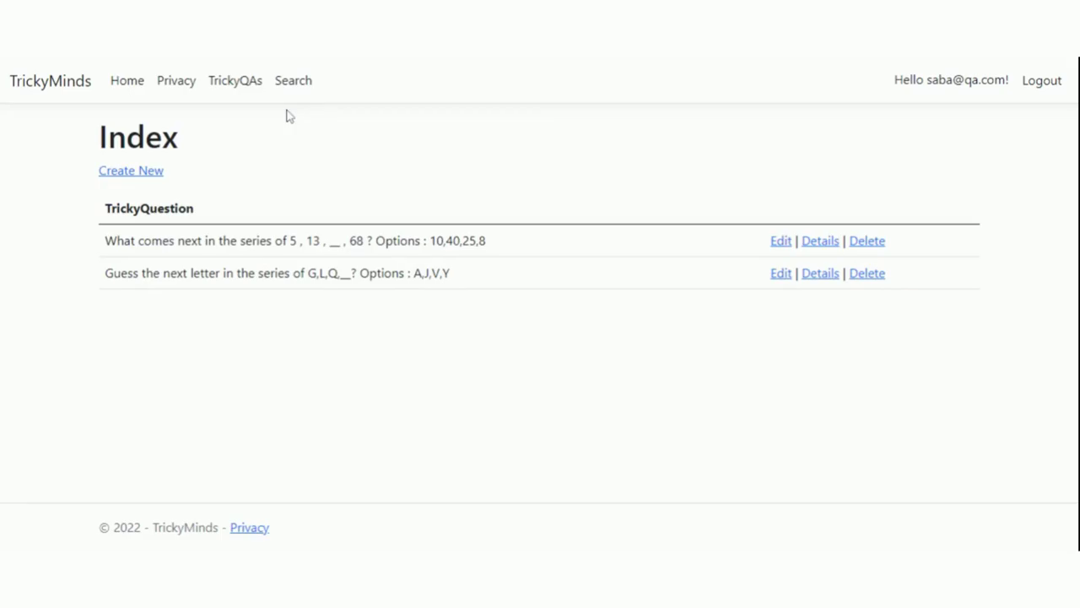
pyautogui.click(226, 199)
pyautogui.write('going')
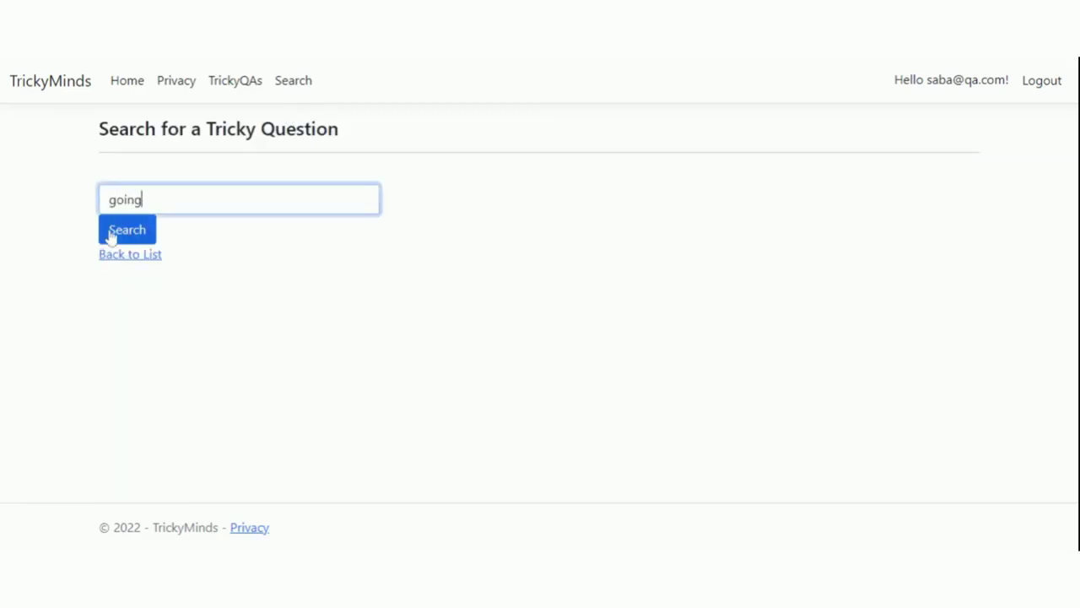
pyautogui.click(111, 237)
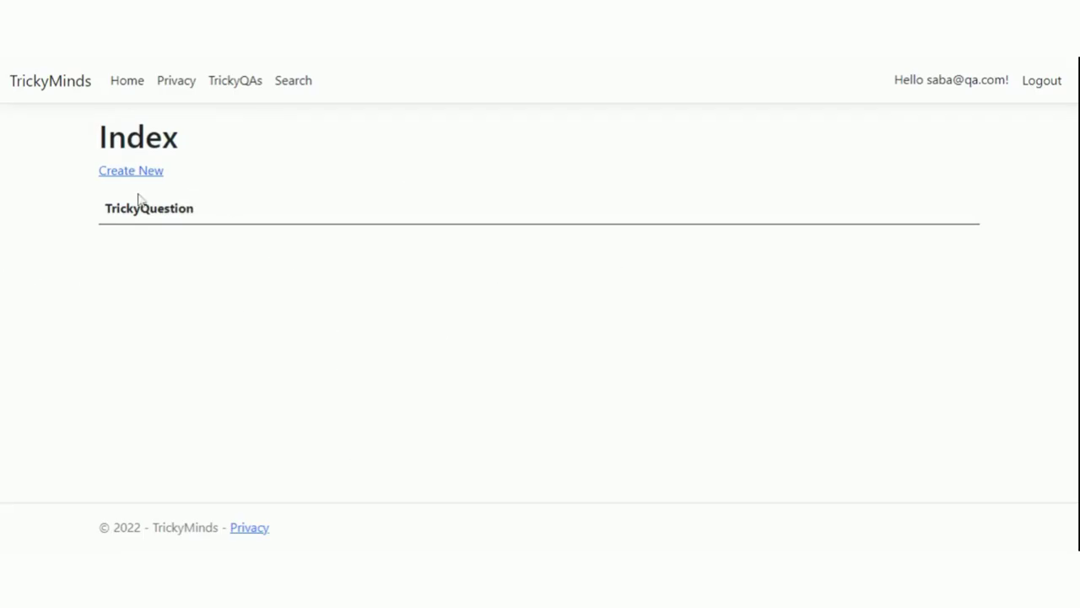
pyautogui.click(235, 81)
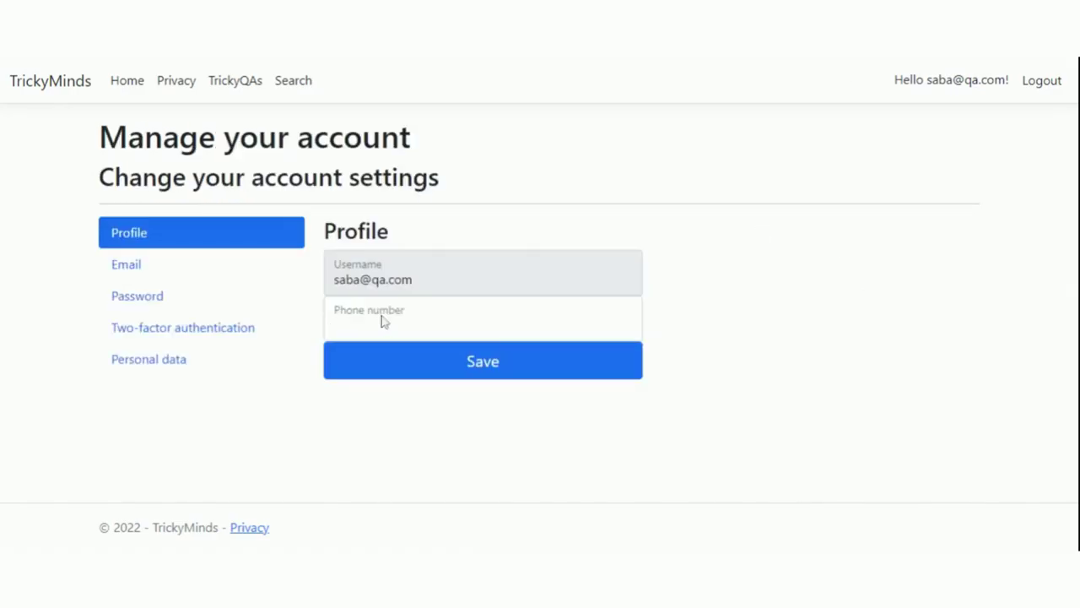
# - Enter a phone number in the account profile and save it
pyautogui.click(383, 319)
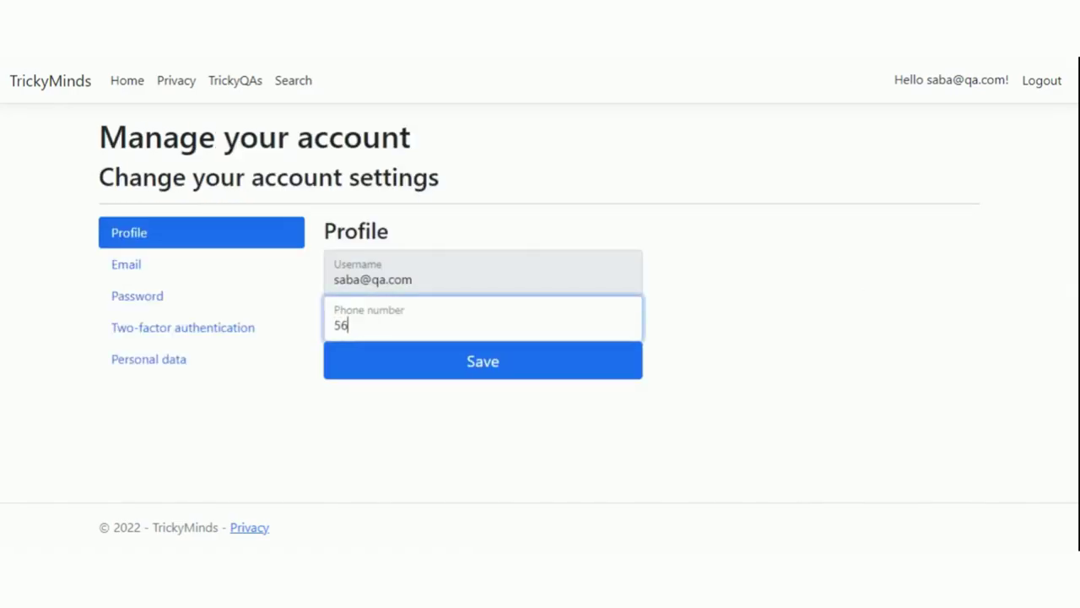
pyautogui.click(384, 365)
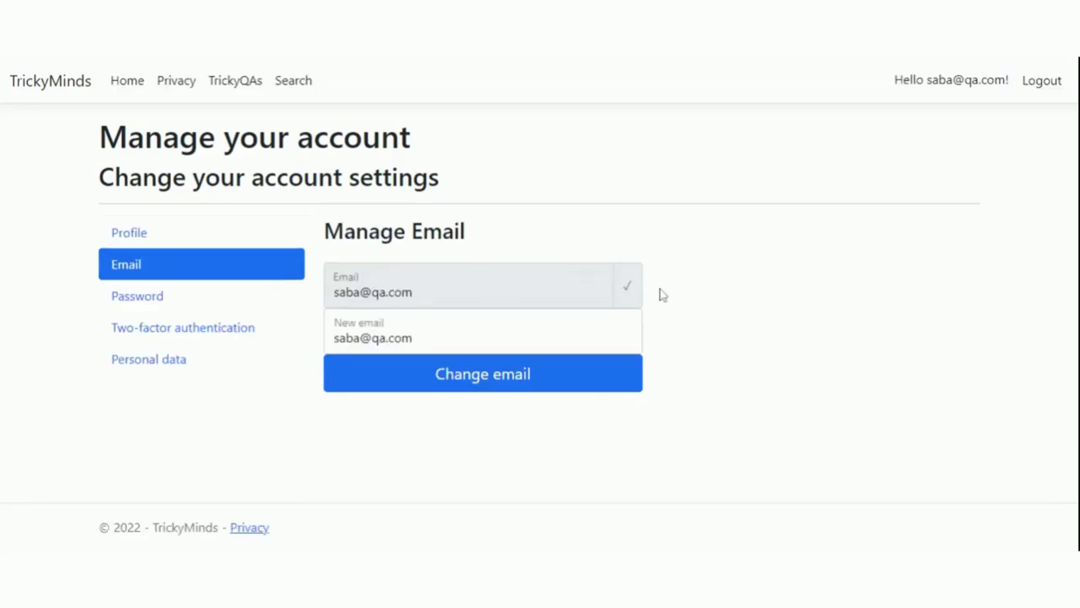
# - Browse Password, Two-factor and Personal data settings, download the personal data, and log out
pyautogui.click(175, 299)
pyautogui.click(218, 331)
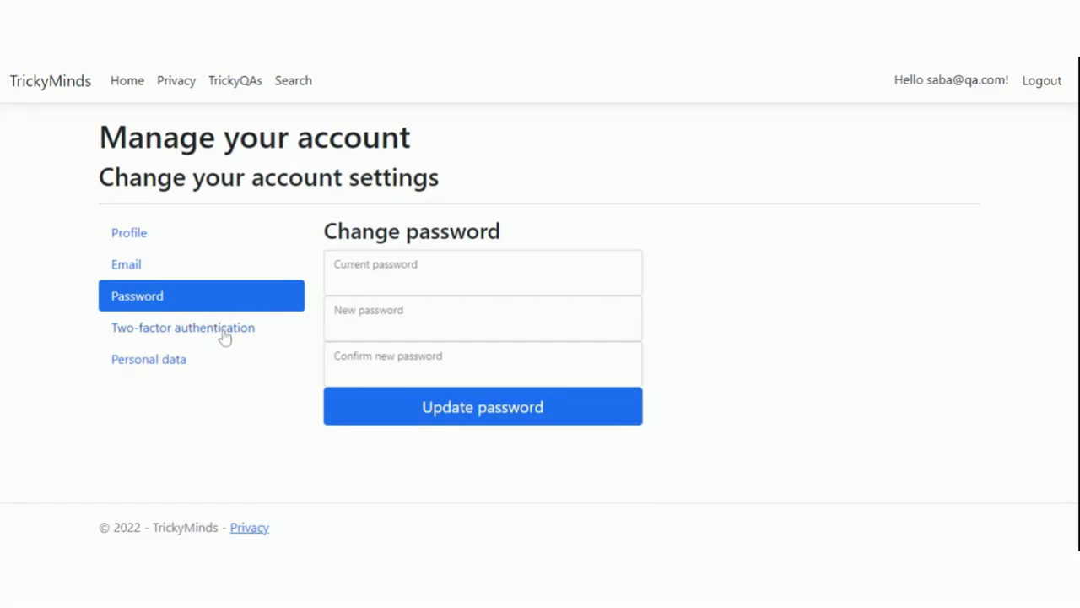
pyautogui.click(224, 336)
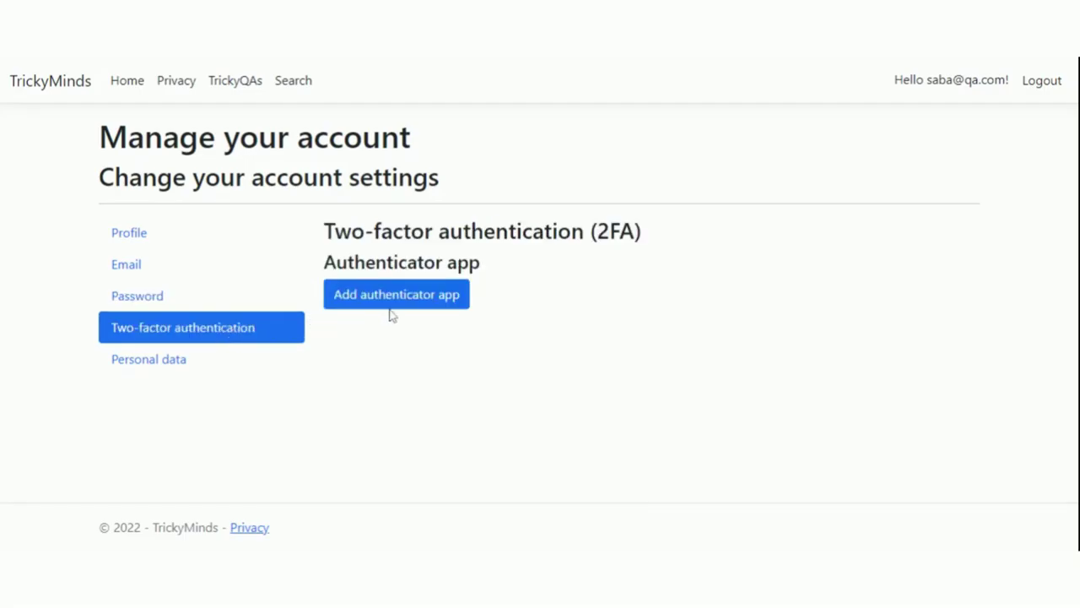
pyautogui.click(136, 364)
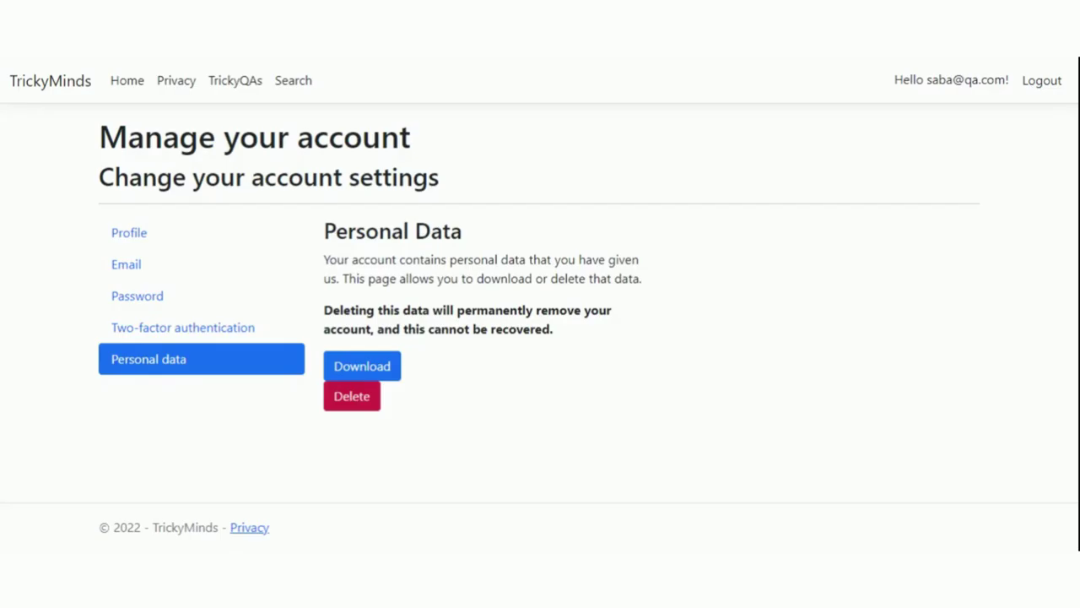
pyautogui.click(366, 375)
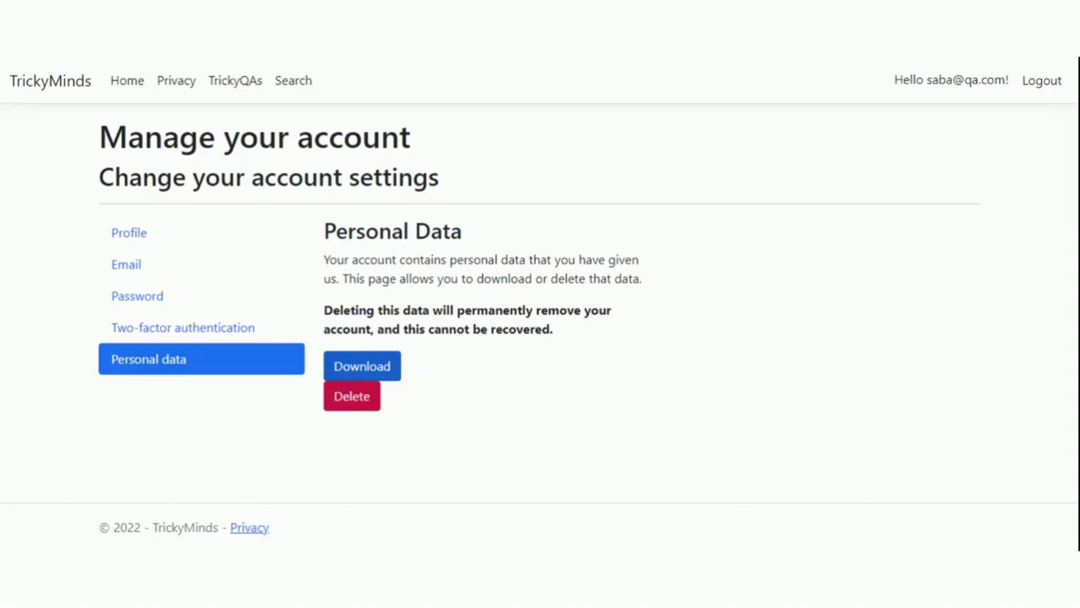
pyautogui.click(362, 365)
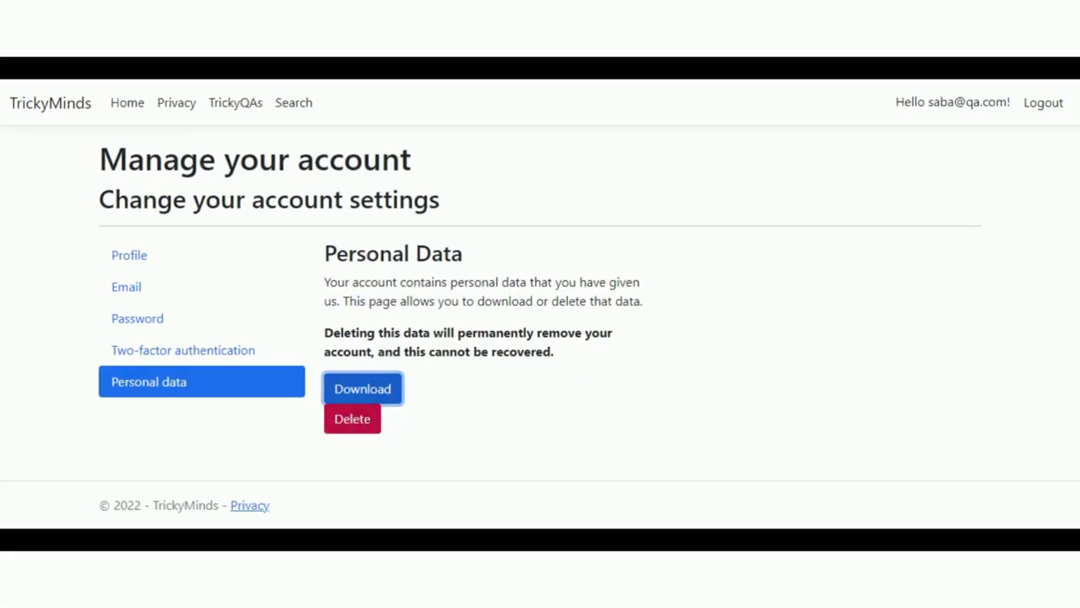
pyautogui.click(1044, 109)
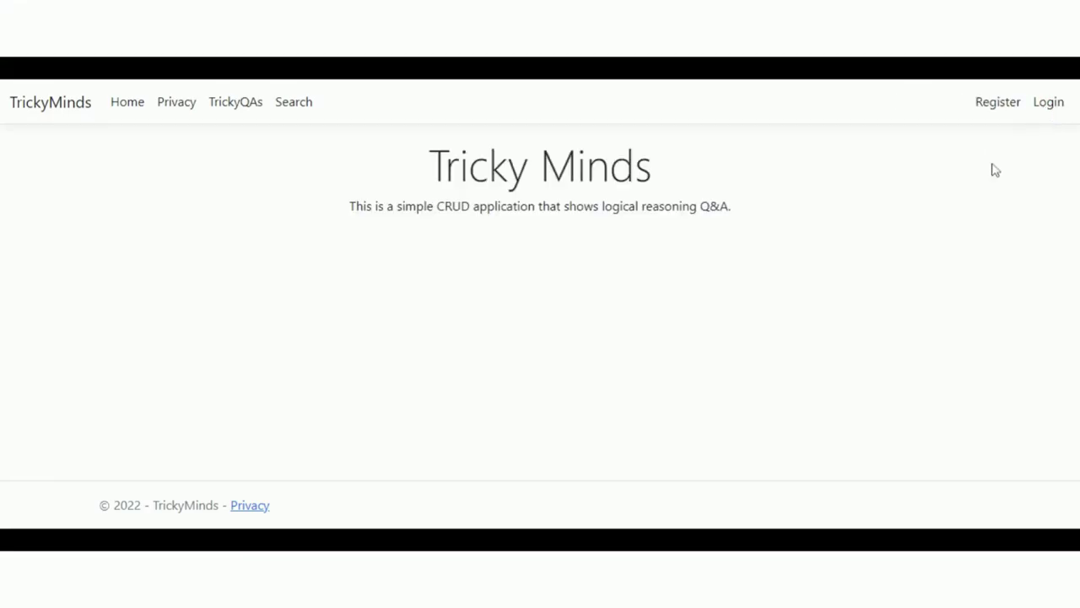
# - Open the Register page and enter the test account's email address
pyautogui.click(996, 109)
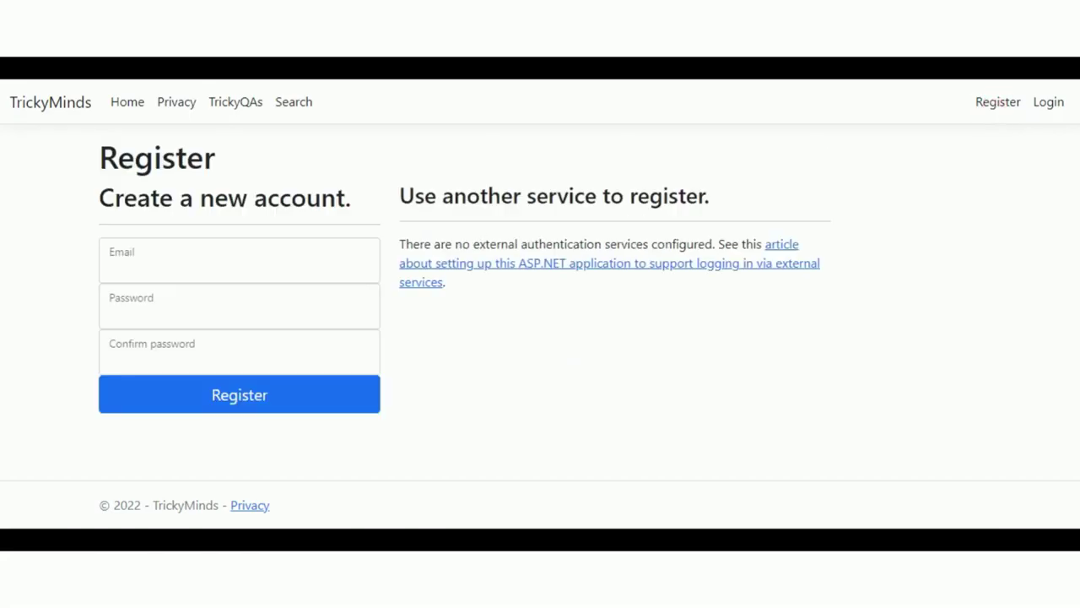
pyautogui.click(253, 277)
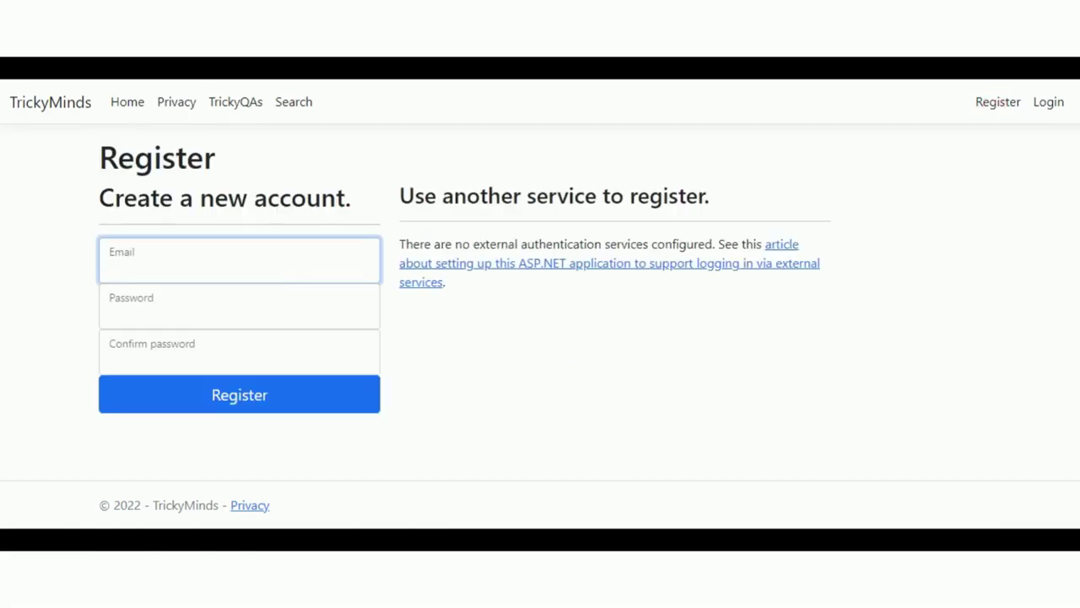
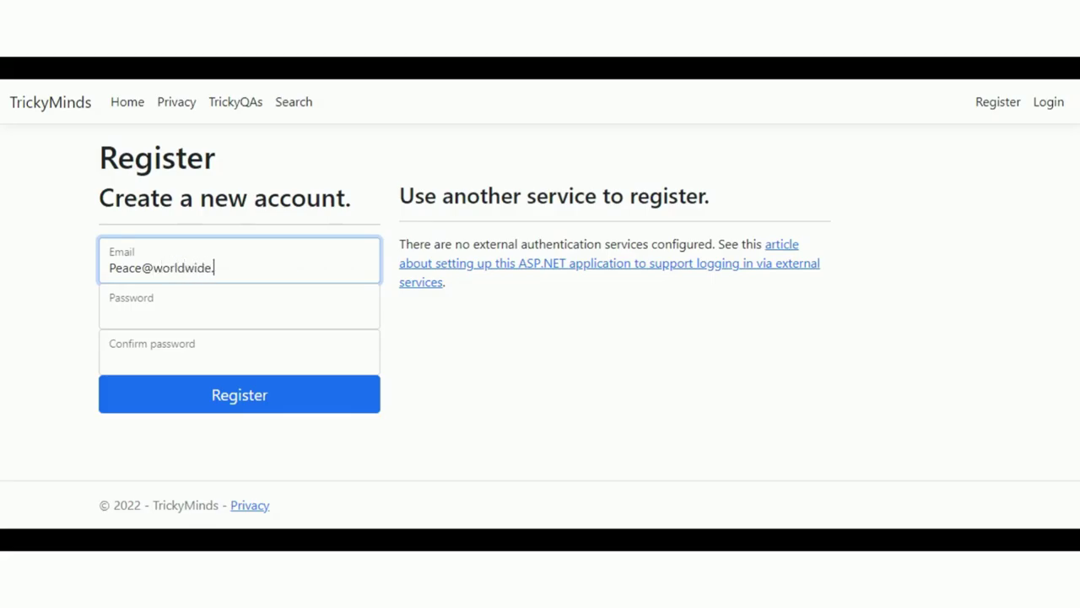
# - Paste the account password into the Password field and select it for replacement
pyautogui.press('Tab')
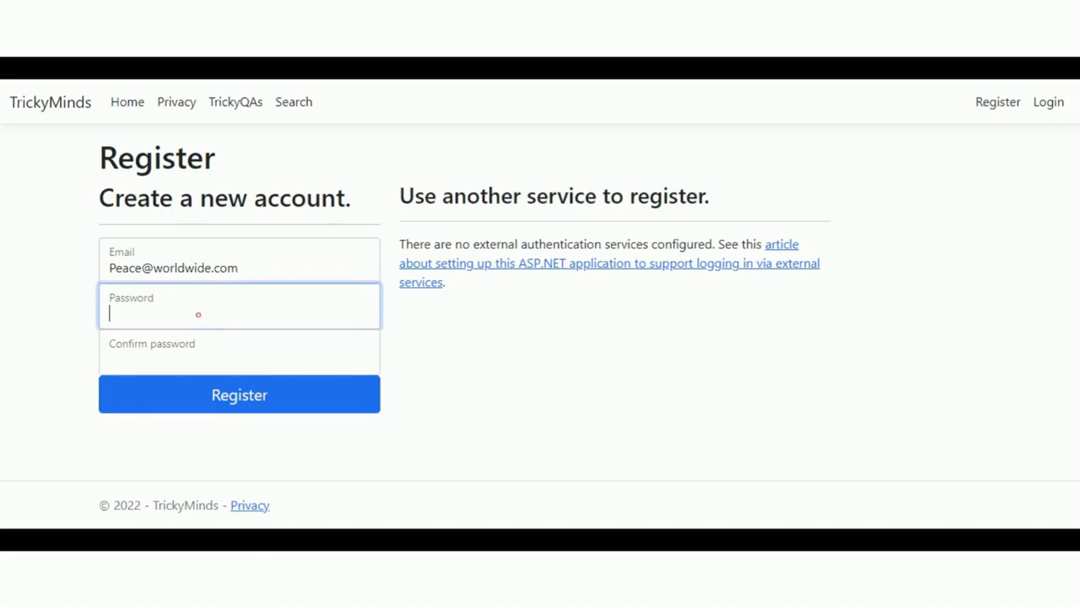
pyautogui.hotkey('ctrl', 'v')
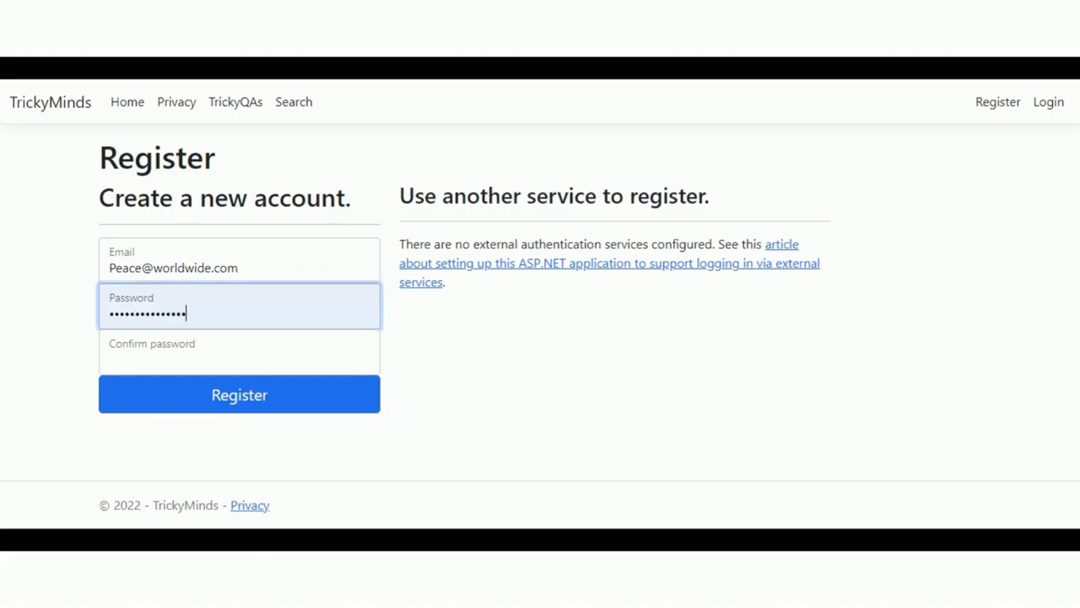
pyautogui.press('Tab')
pyautogui.hotkey('shift', 'Tab')
pyautogui.hotkey('ctrl', 'a')
pyautogui.click(191, 315)
pyautogui.doubleClick(190, 315)
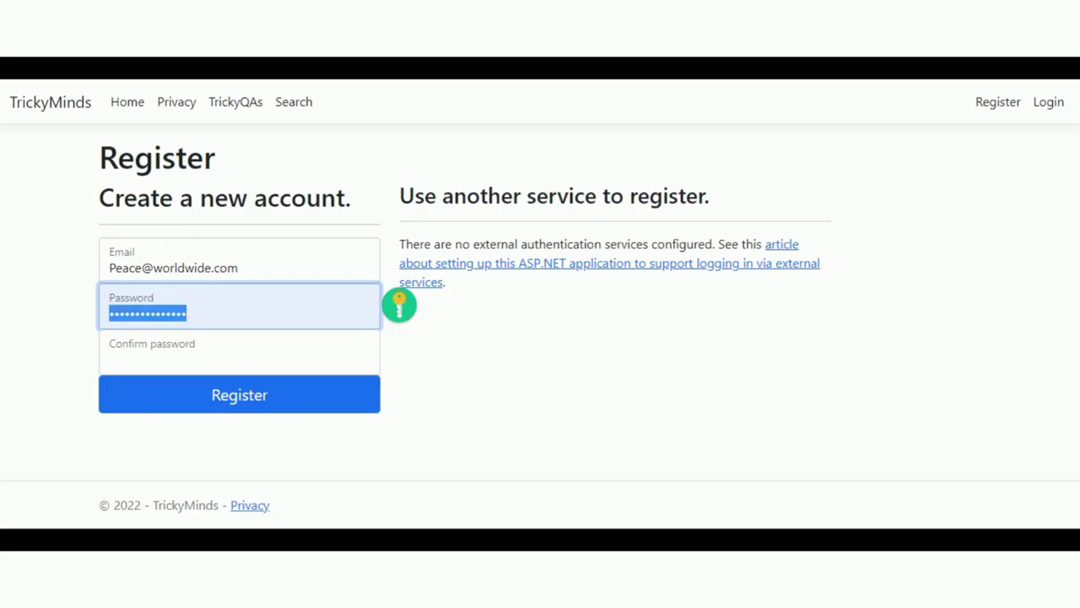
# - Paste a new password into Password and Confirm password, then submit the registration
pyautogui.click(203, 267)
pyautogui.doubleClick(202, 267)
pyautogui.tripleClick(203, 268)
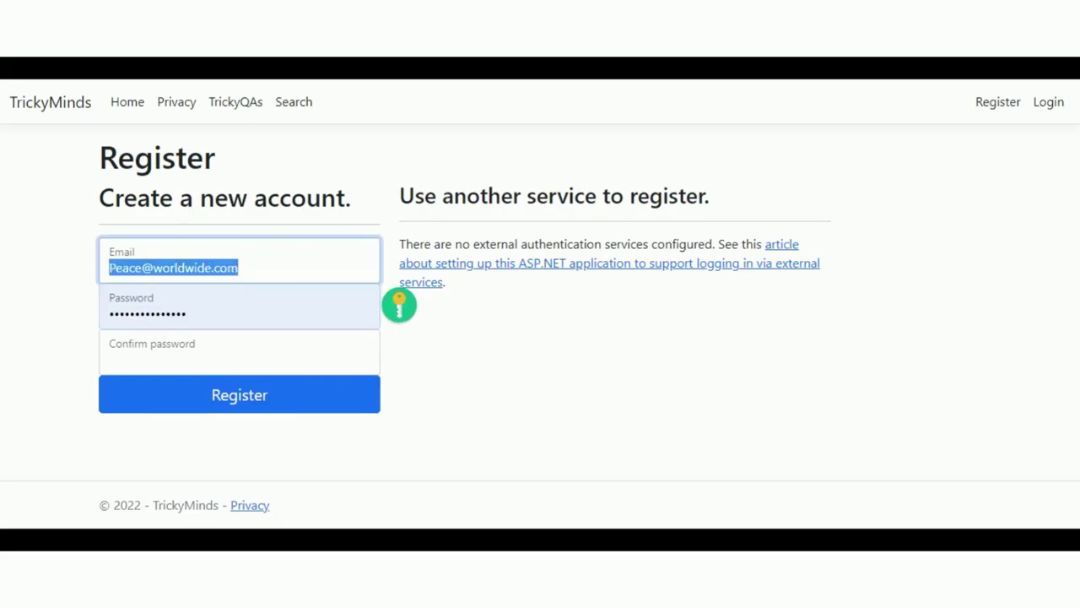
pyautogui.click(166, 313)
pyautogui.doubleClick(165, 314)
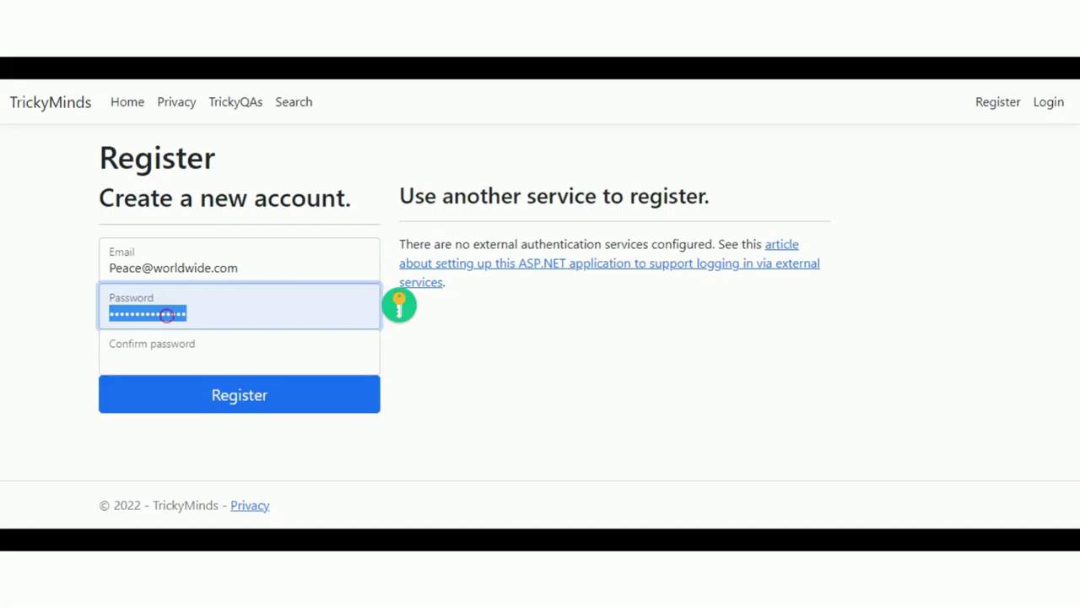
pyautogui.hotkey('ctrl', 'v')
pyautogui.click(296, 363)
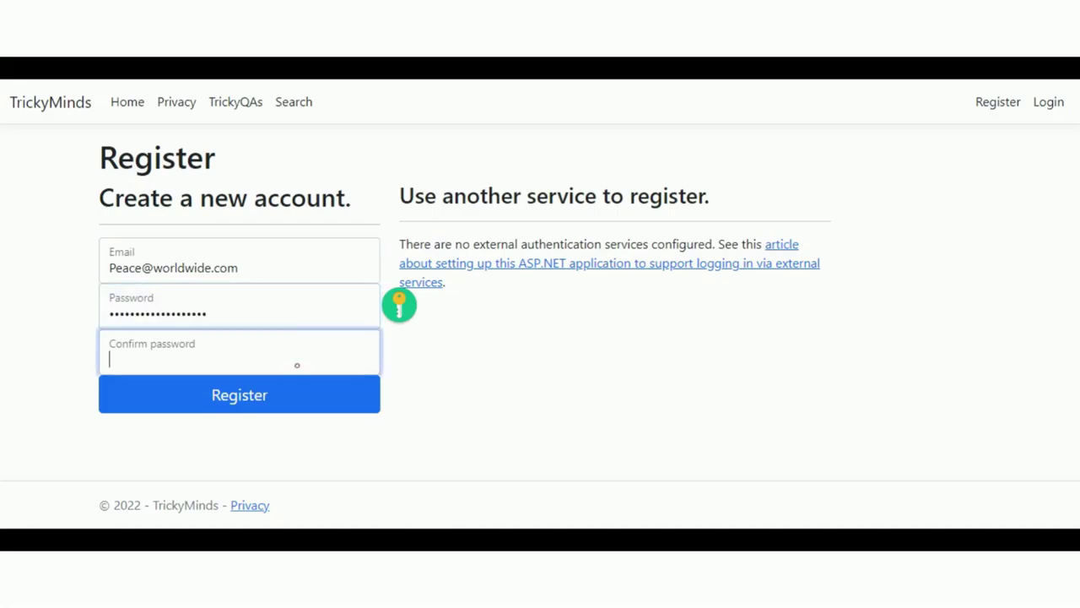
pyautogui.hotkey('ctrl', 'v')
pyautogui.click(292, 395)
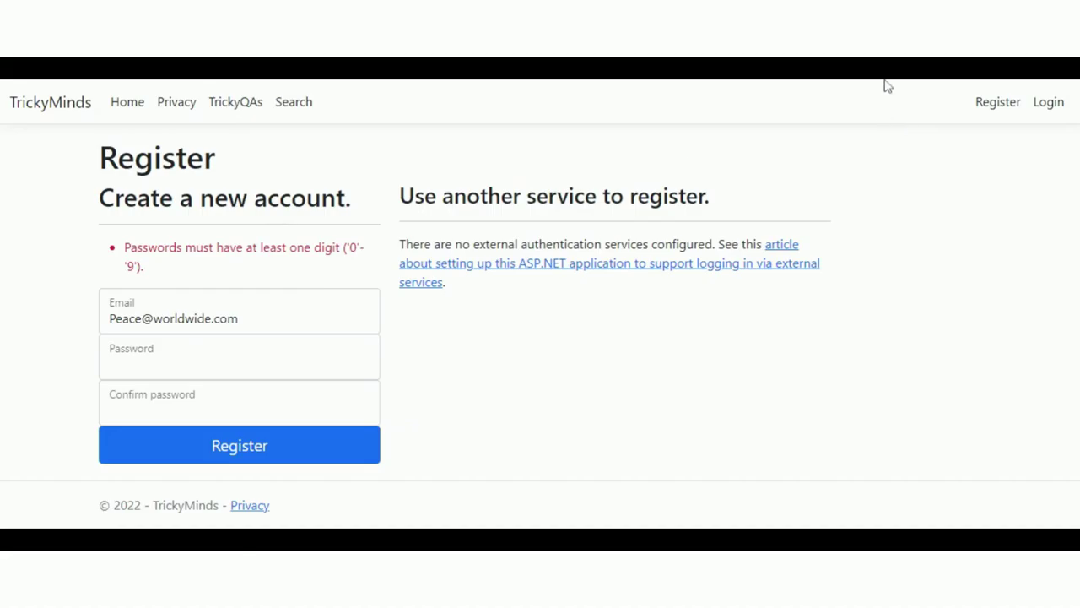
# - Autofill both password fields with a digit-containing password and resubmit the registration
pyautogui.hotkey('ctrl', 'shift', 'l')
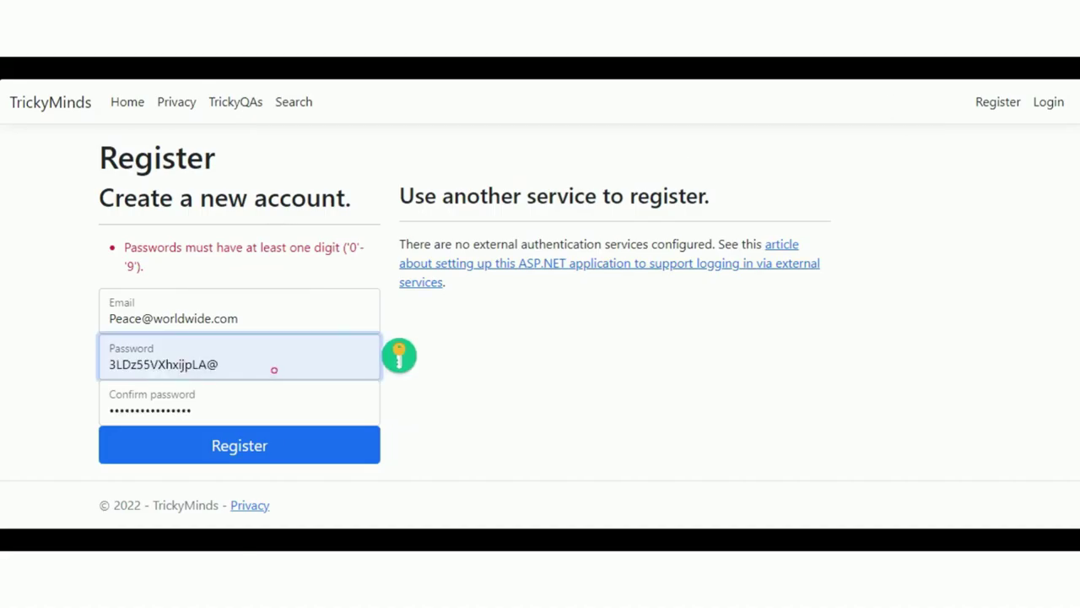
pyautogui.click(242, 455)
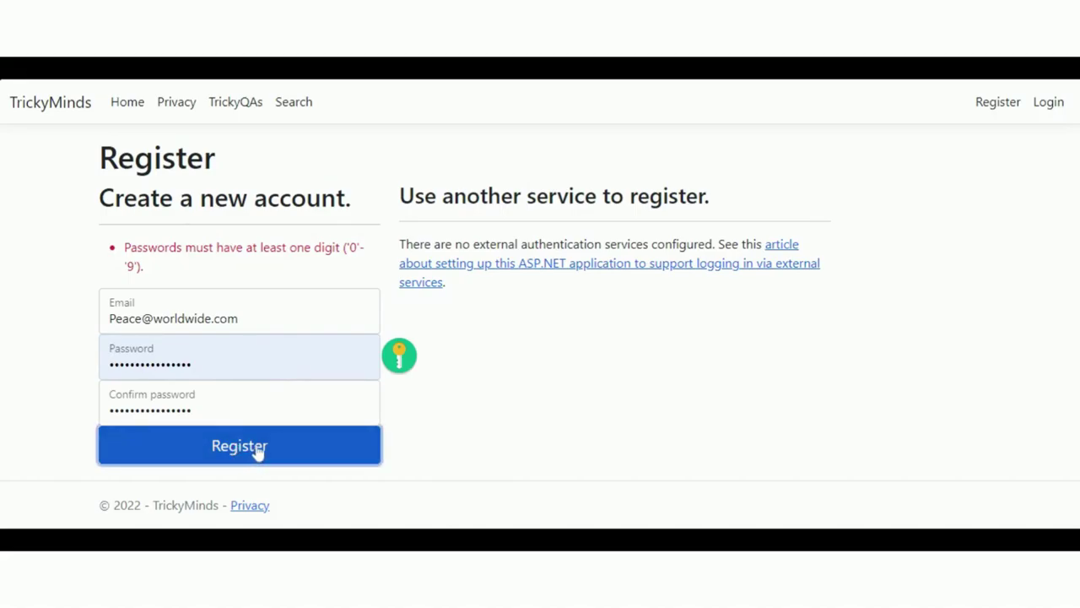
pyautogui.click(955, 84)
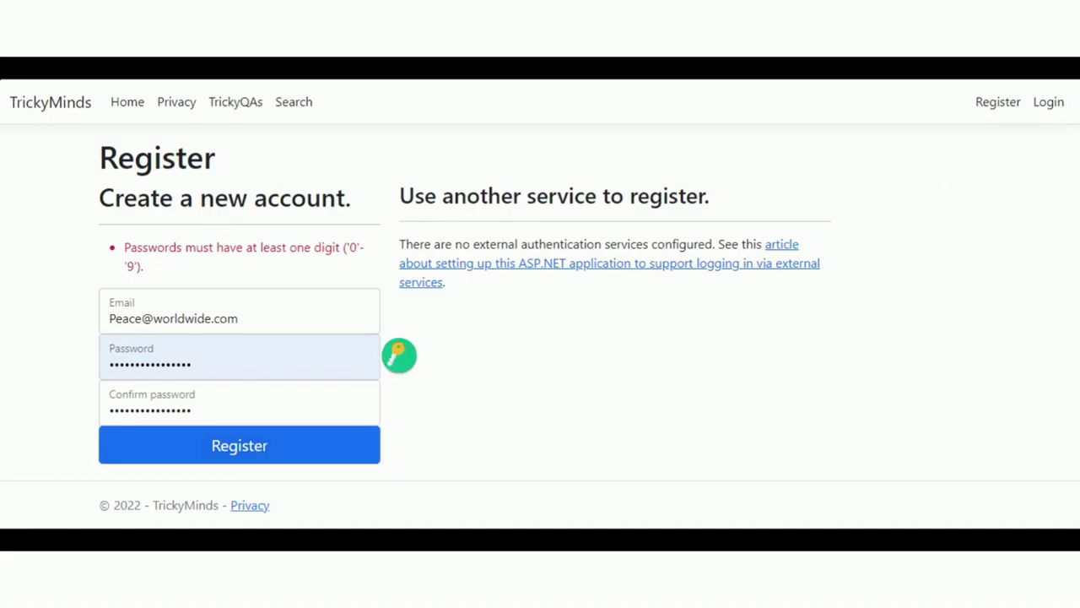
# - Submit the registration and confirm the new account's email via the confirmation link
pyautogui.press('Return')
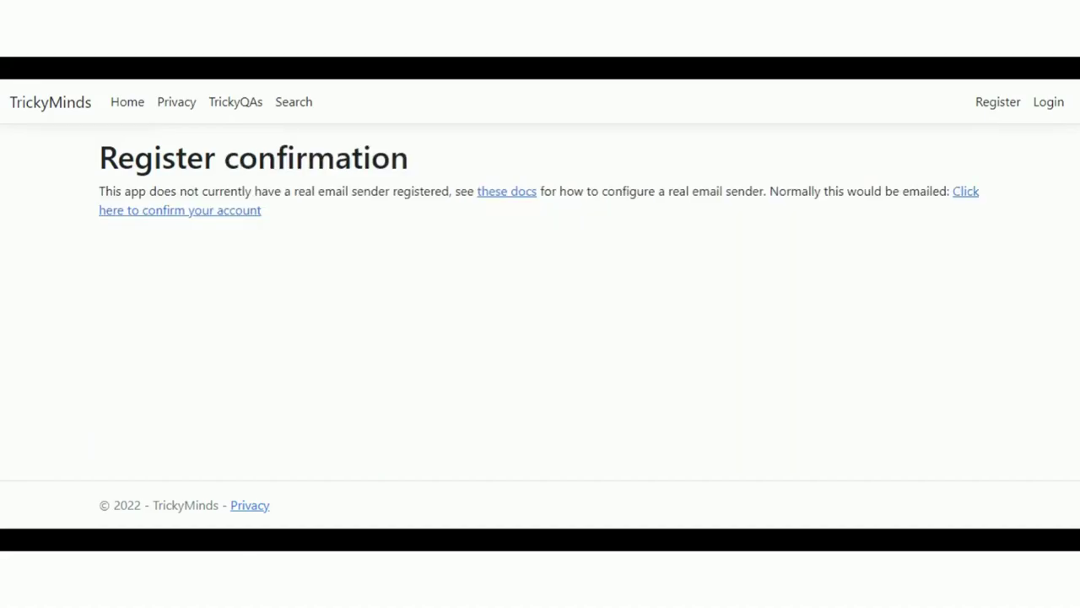
pyautogui.click(708, 234)
pyautogui.click(963, 196)
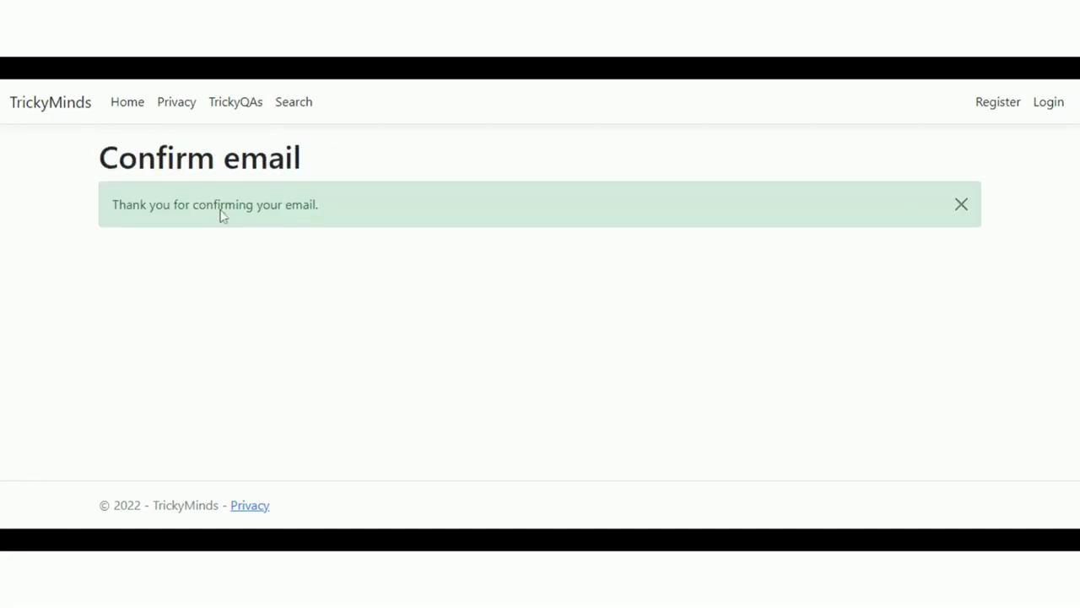
# - Log in to the new account using the saved credentials
pyautogui.click(1051, 106)
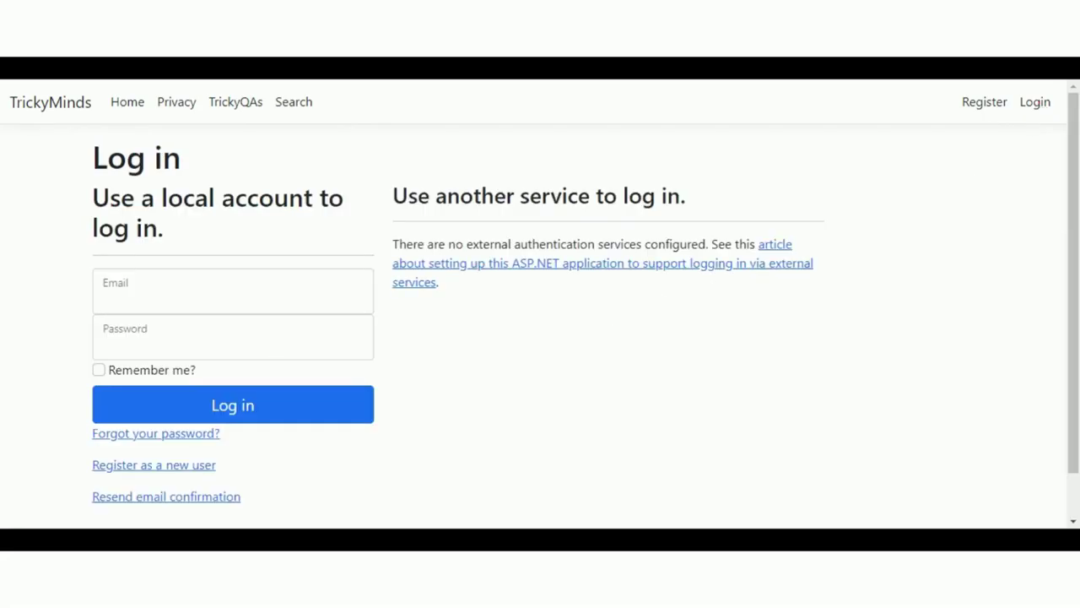
pyautogui.click(392, 288)
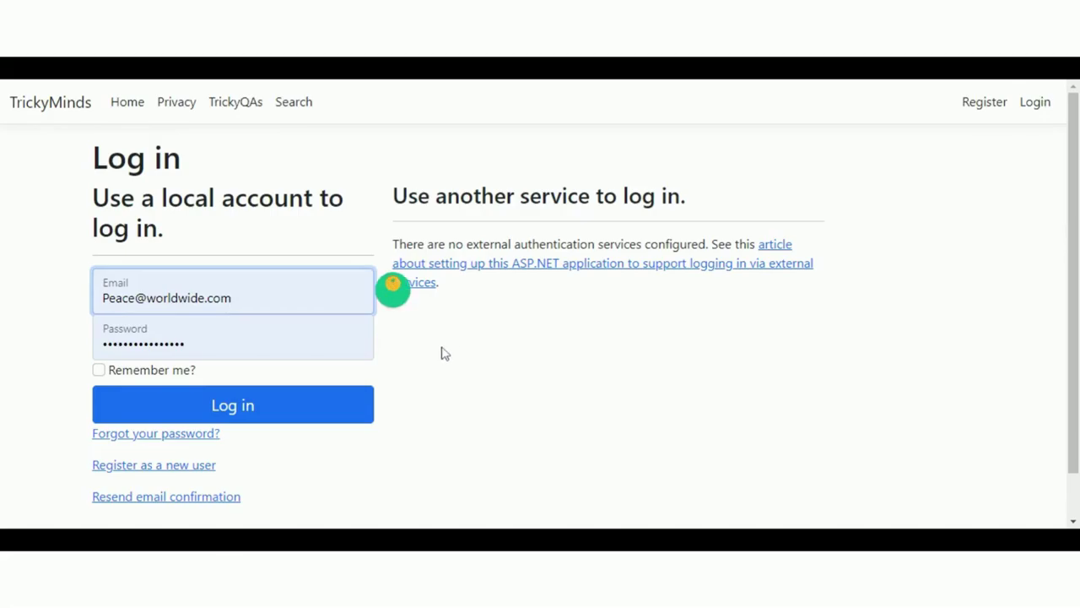
pyautogui.click(442, 346)
pyautogui.click(369, 407)
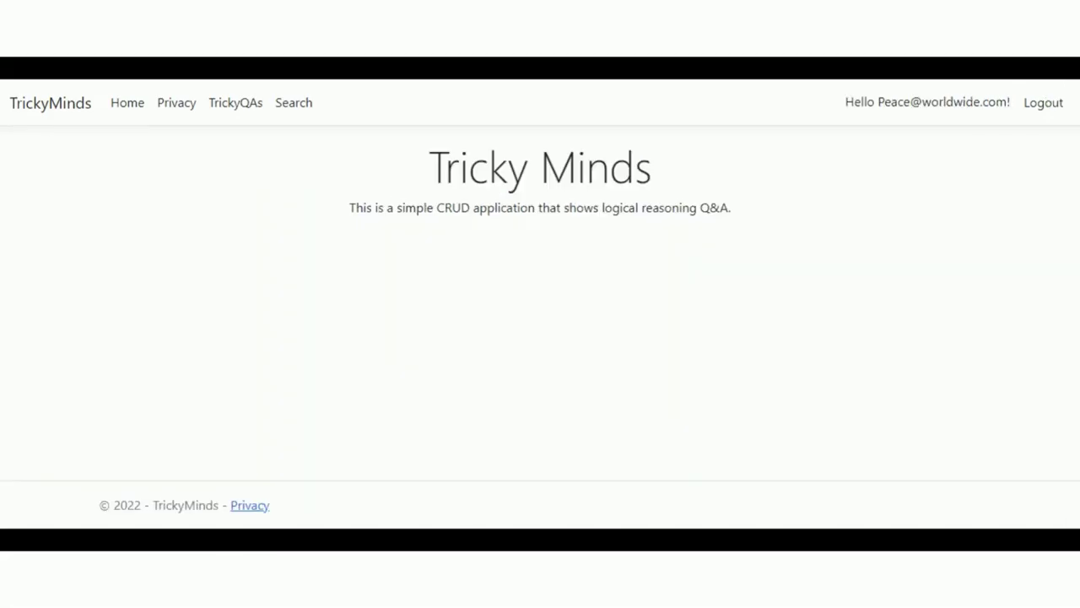
# - View the 'What will happen next?' entry's details from TrickyQAs, then open Manage your account
pyautogui.click(235, 108)
pyautogui.click(142, 196)
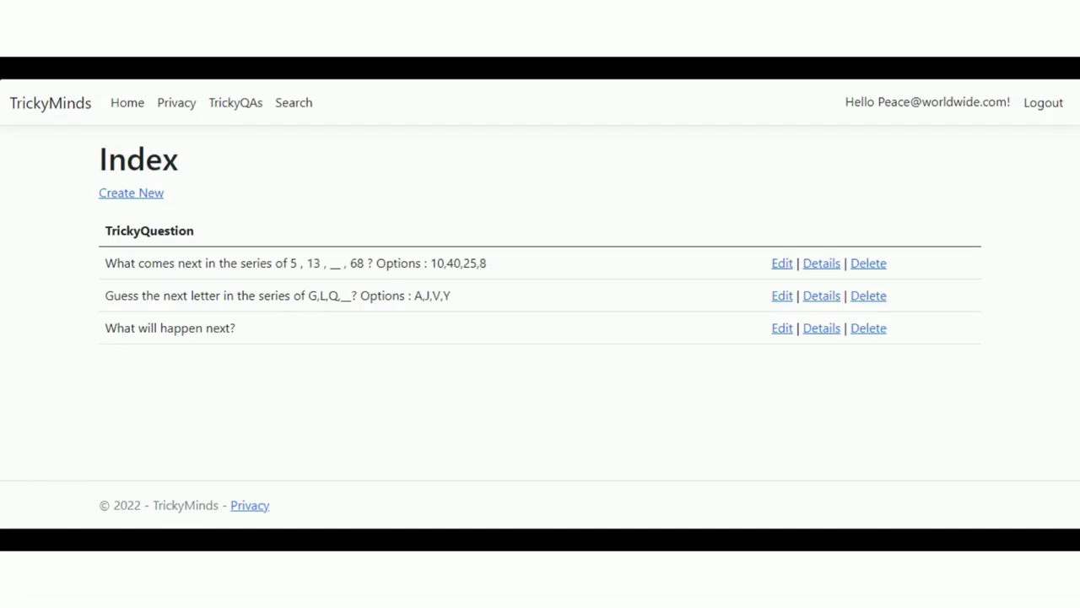
pyautogui.click(822, 330)
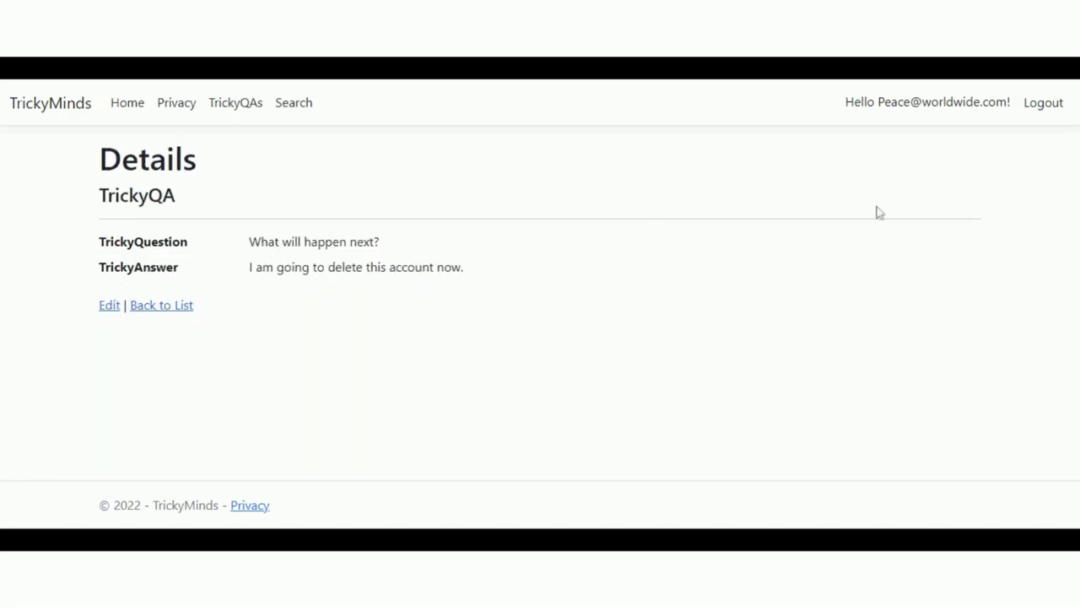
pyautogui.click(903, 107)
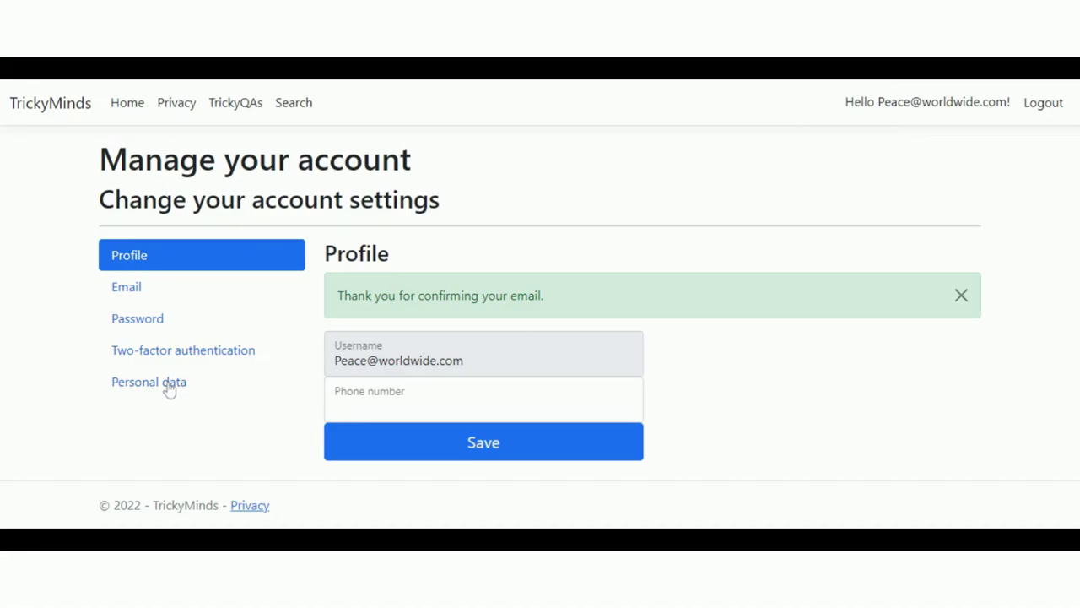
# - Delete the test account under Personal data, confirming with the account password
pyautogui.click(168, 382)
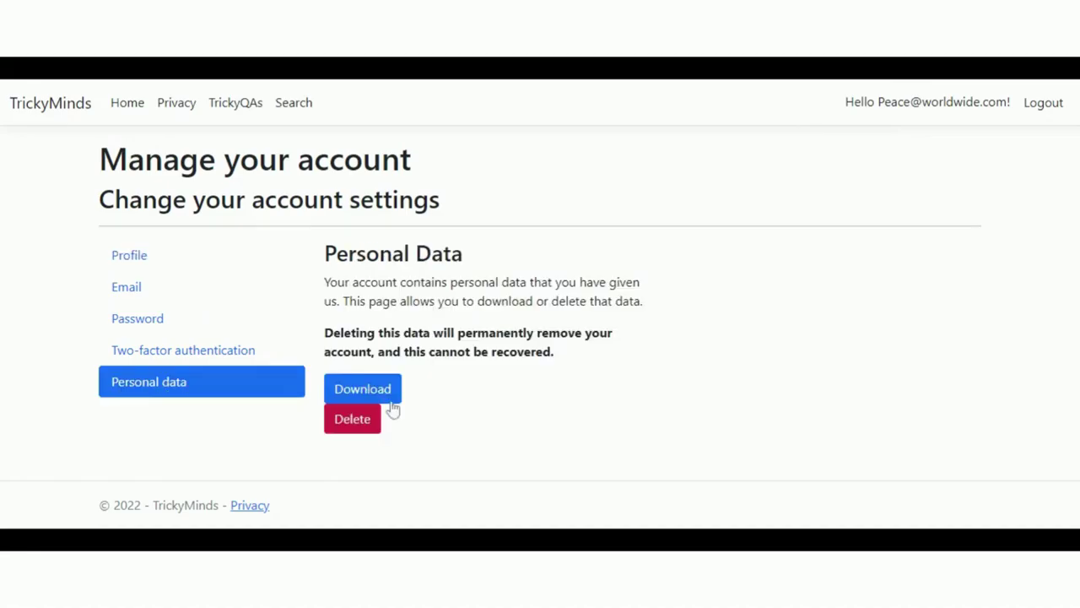
pyautogui.click(353, 421)
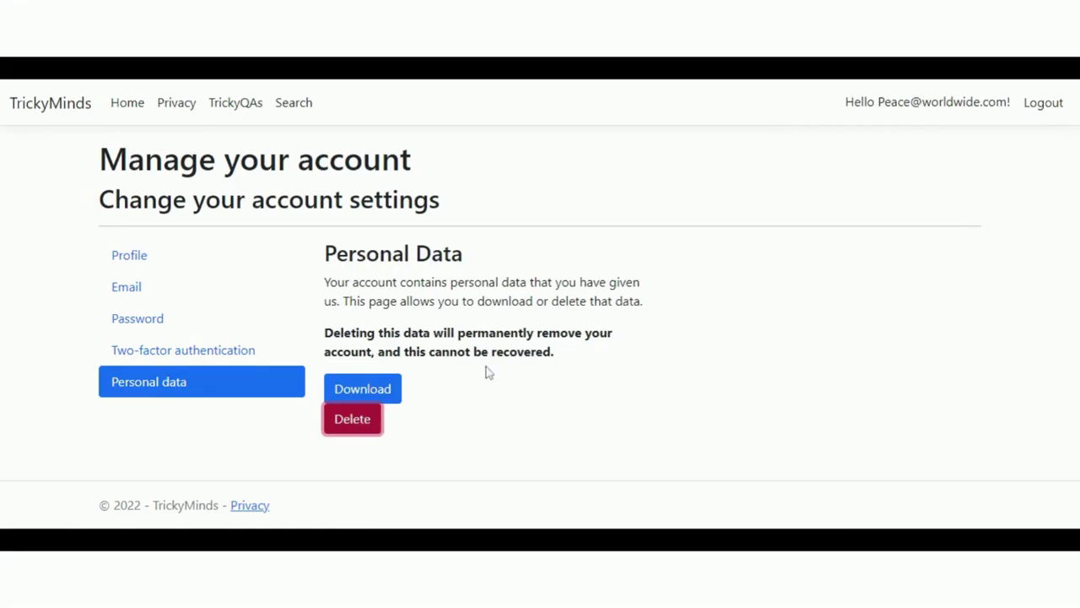
pyautogui.click(374, 372)
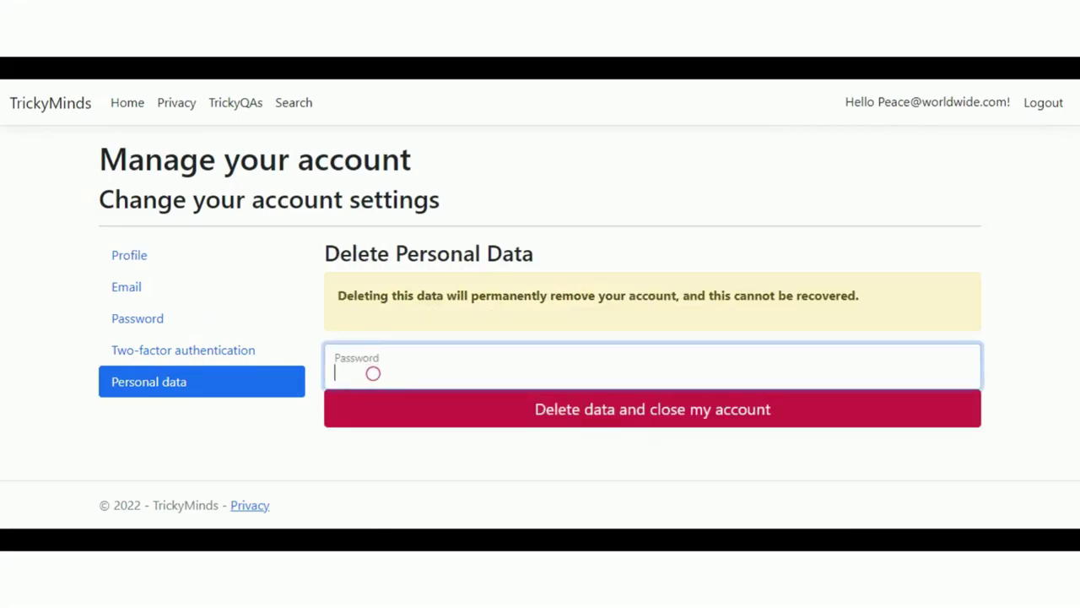
pyautogui.write('••••••••••••••••')
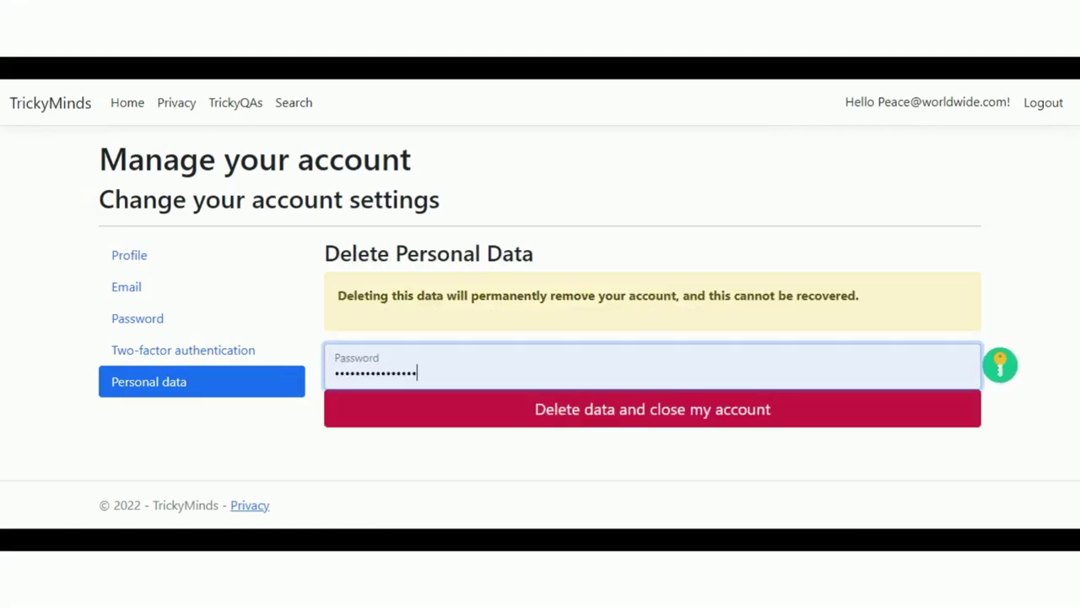
pyautogui.click(658, 414)
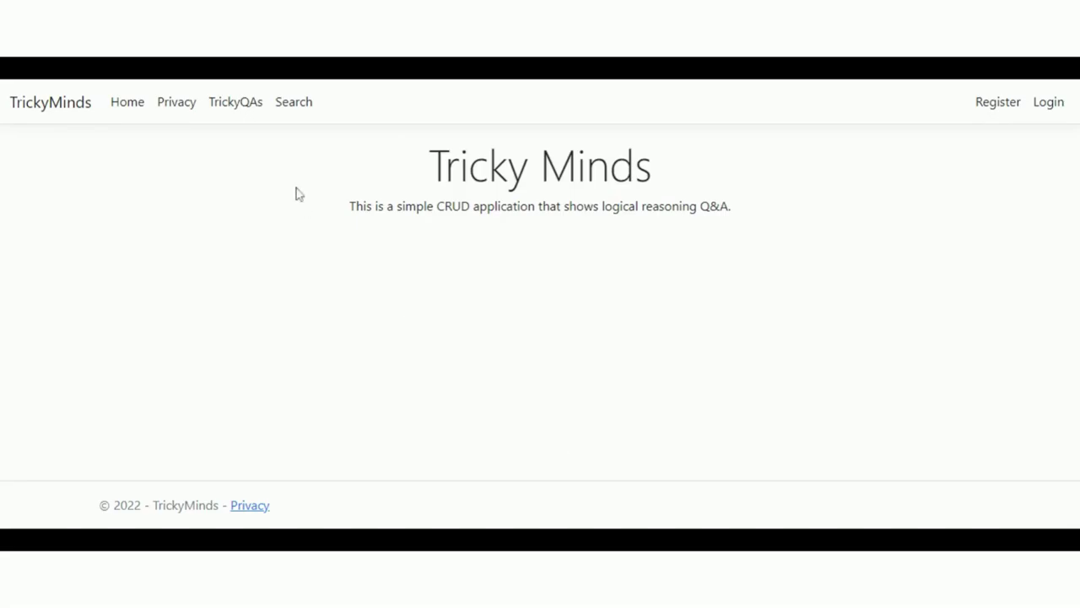
# - Attempt login with the deleted account, then autofill another saved account's credentials
pyautogui.click(235, 101)
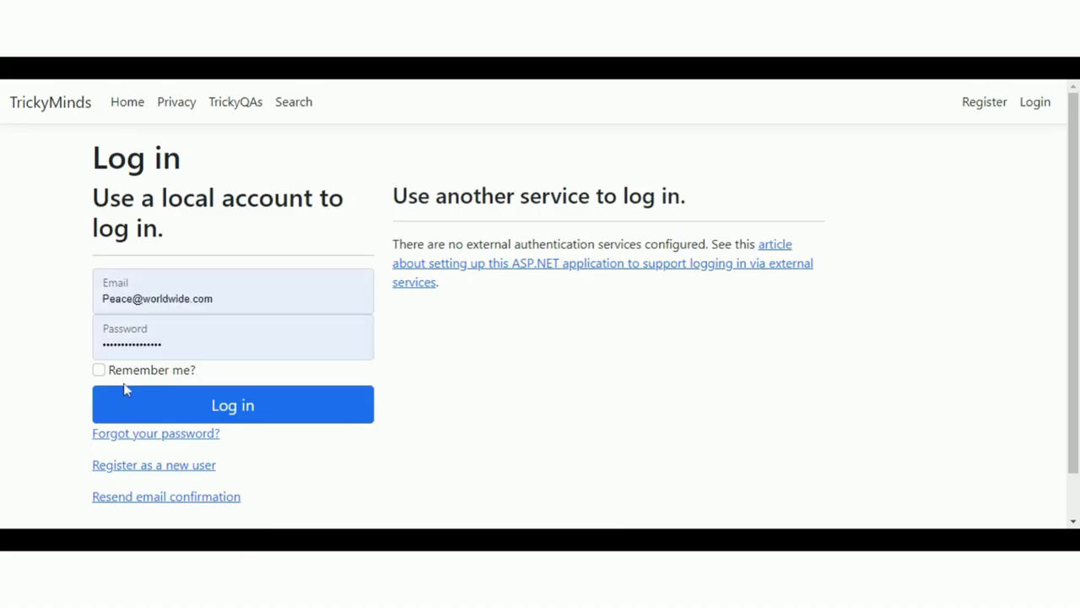
pyautogui.click(125, 389)
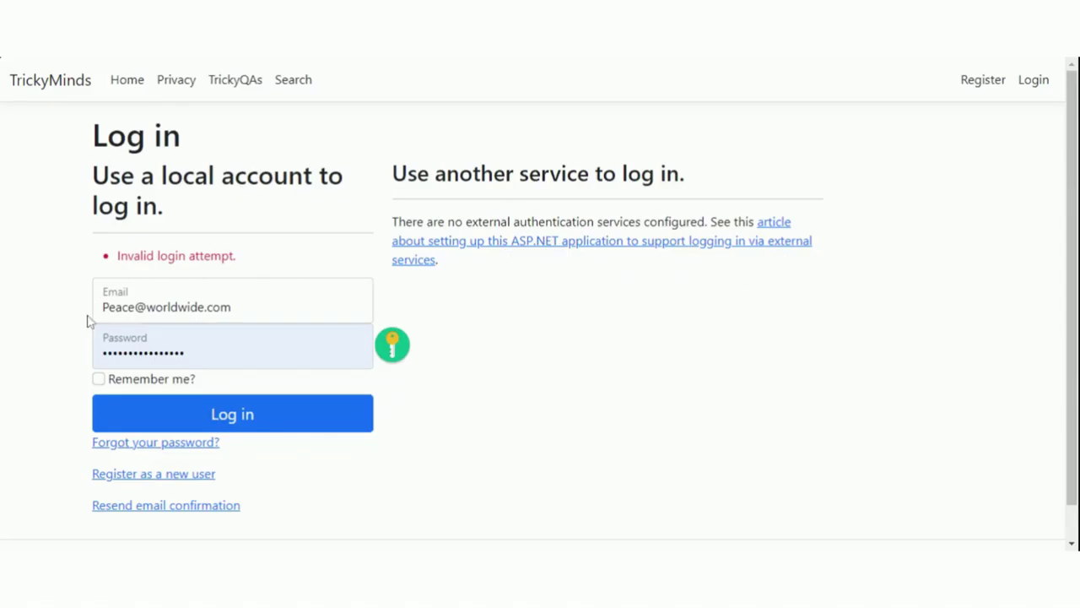
pyautogui.click(232, 424)
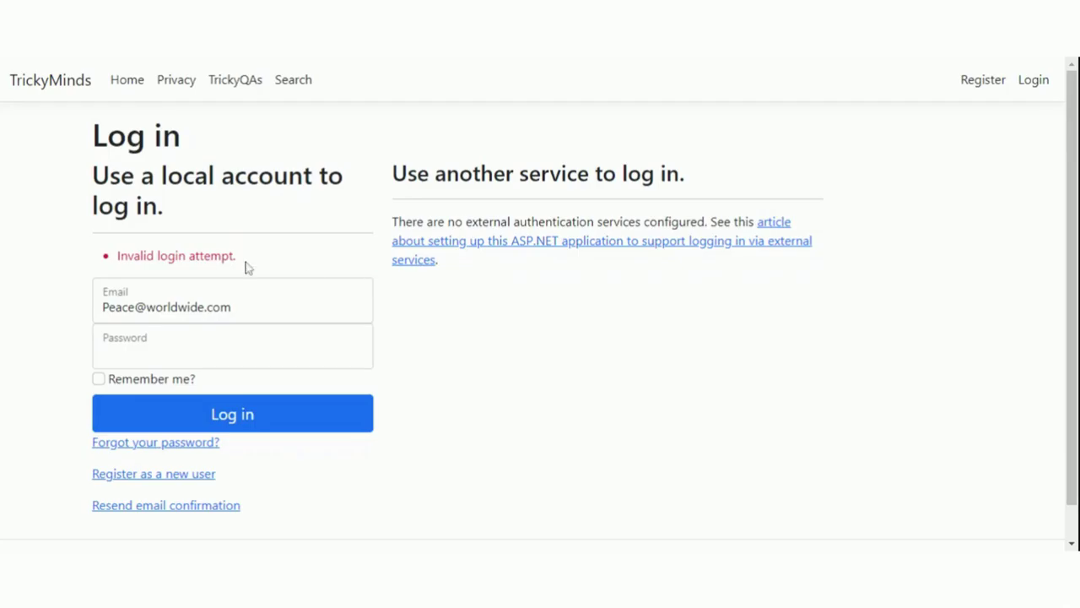
pyautogui.click(207, 312)
# - Log in with the other account and delete the 'What will happen next?' entry
pyautogui.click(216, 354)
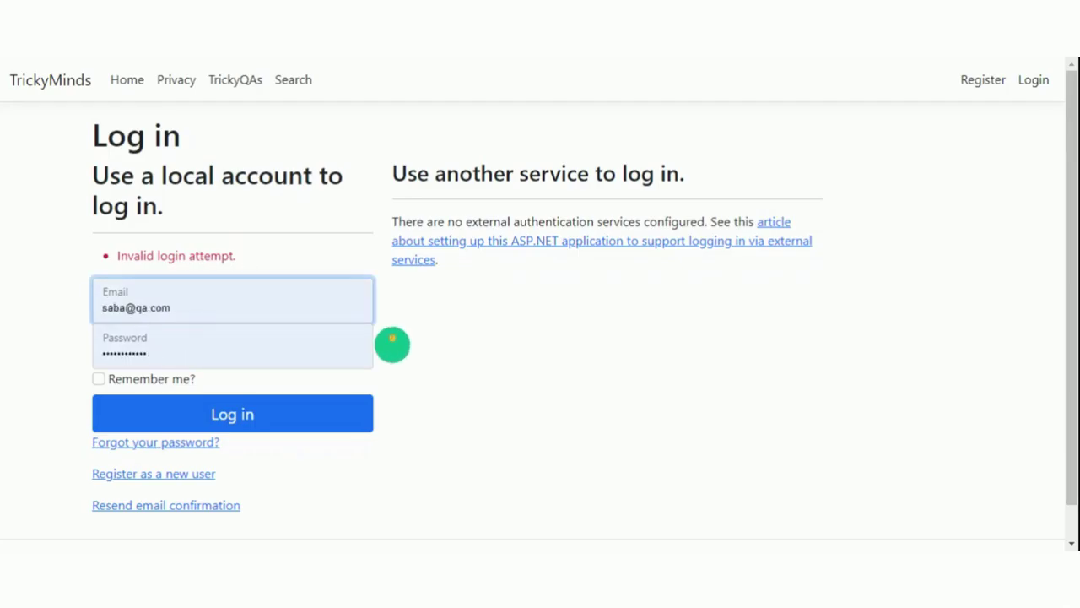
pyautogui.click(229, 419)
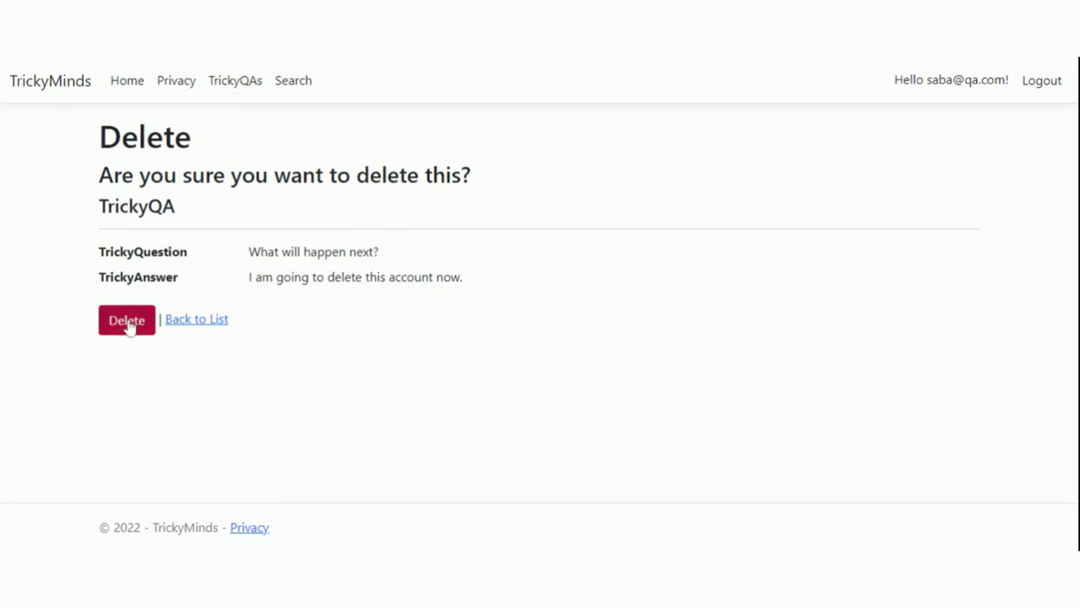
pyautogui.click(240, 87)
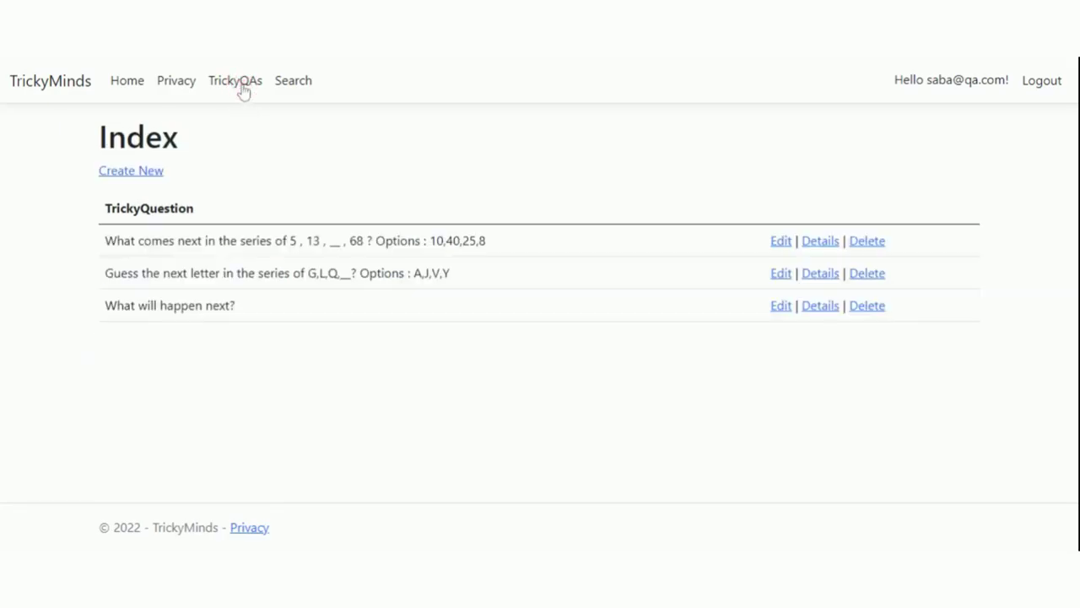
pyautogui.click(868, 306)
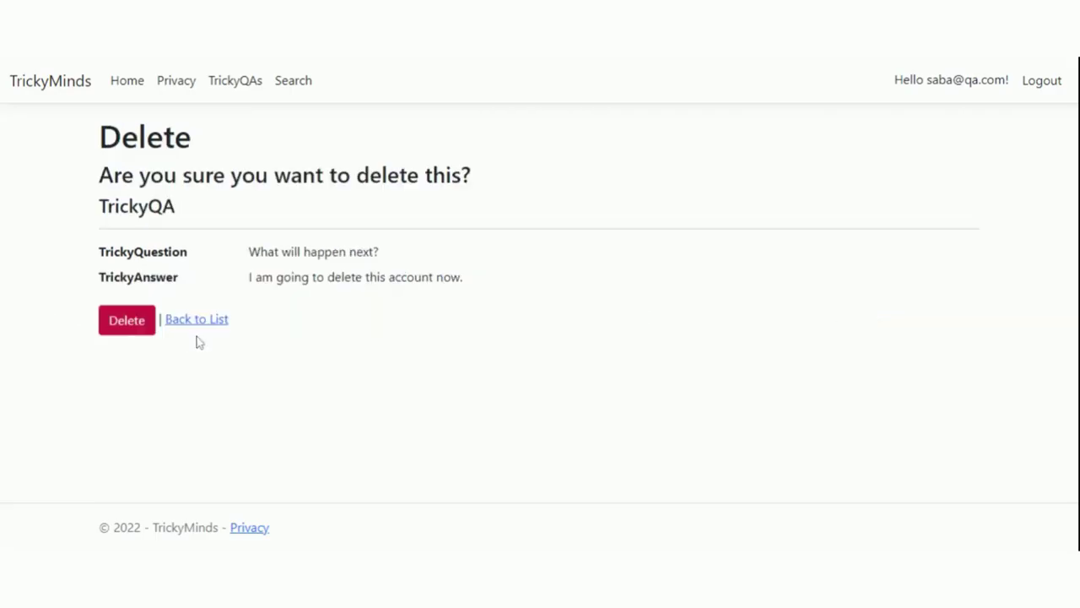
pyautogui.click(133, 330)
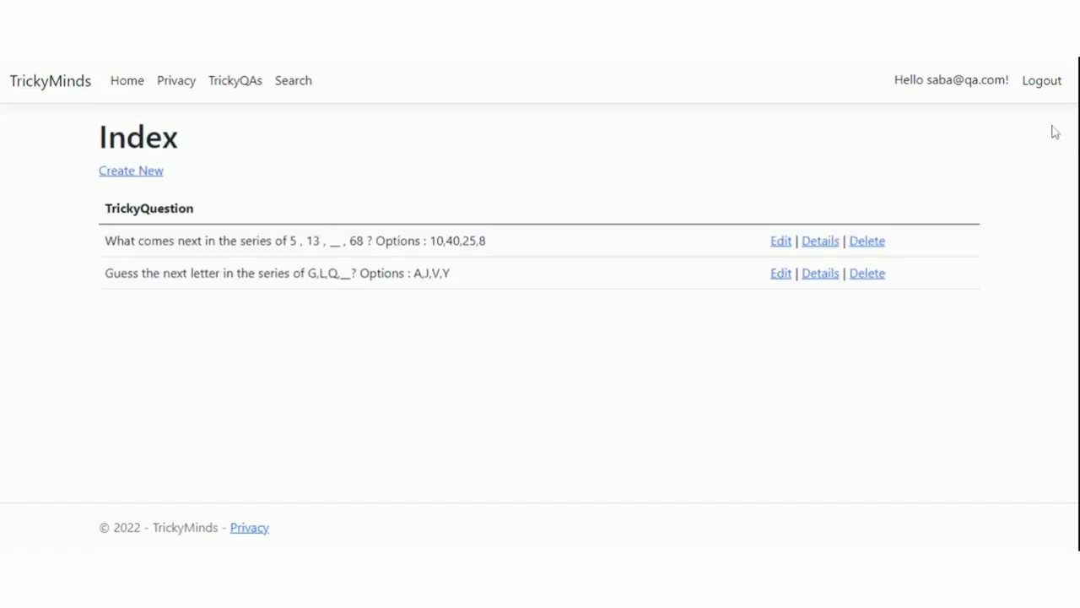
# - Log out and view the Privacy Policy page from the footer
pyautogui.click(1033, 81)
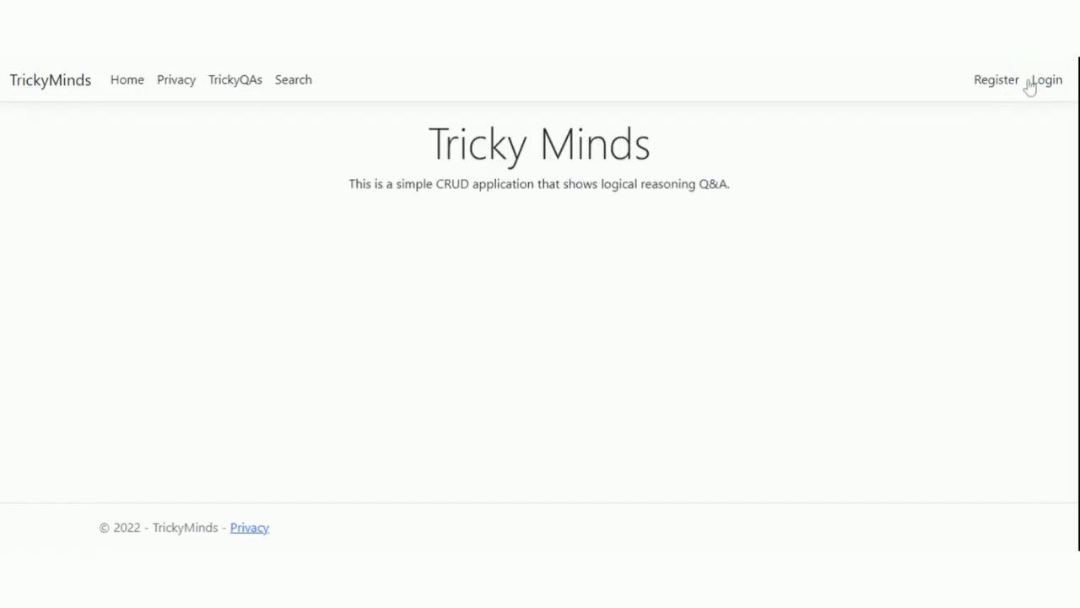
pyautogui.click(250, 529)
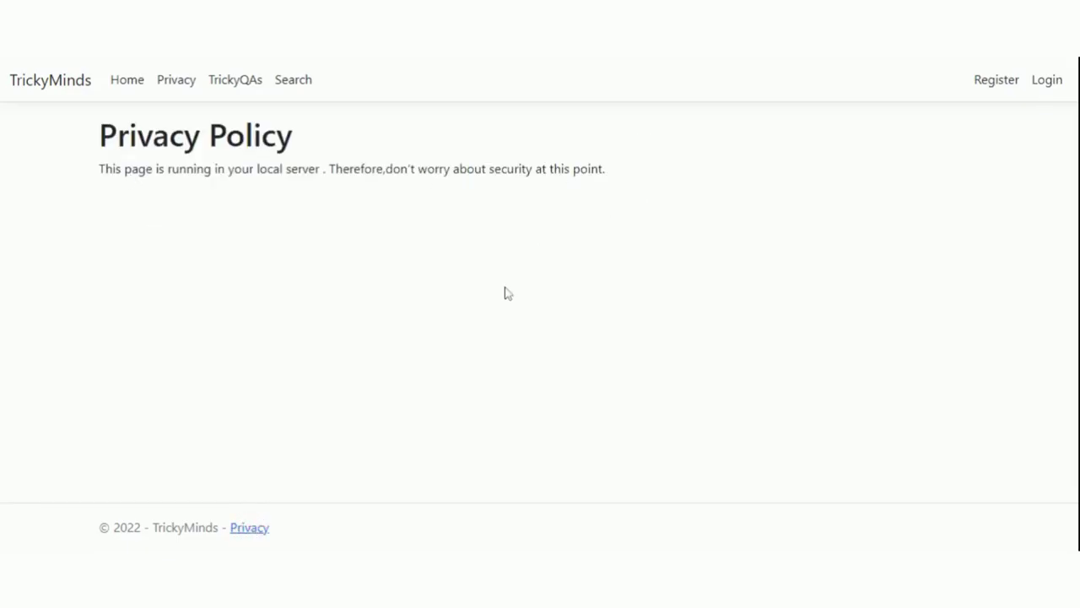
pyautogui.click(32, 82)
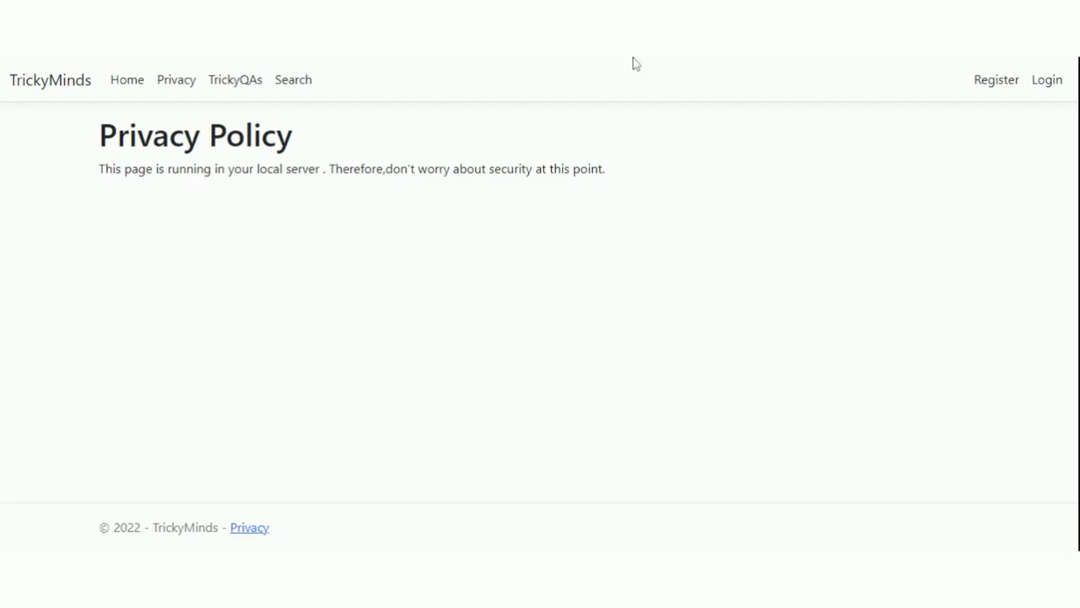